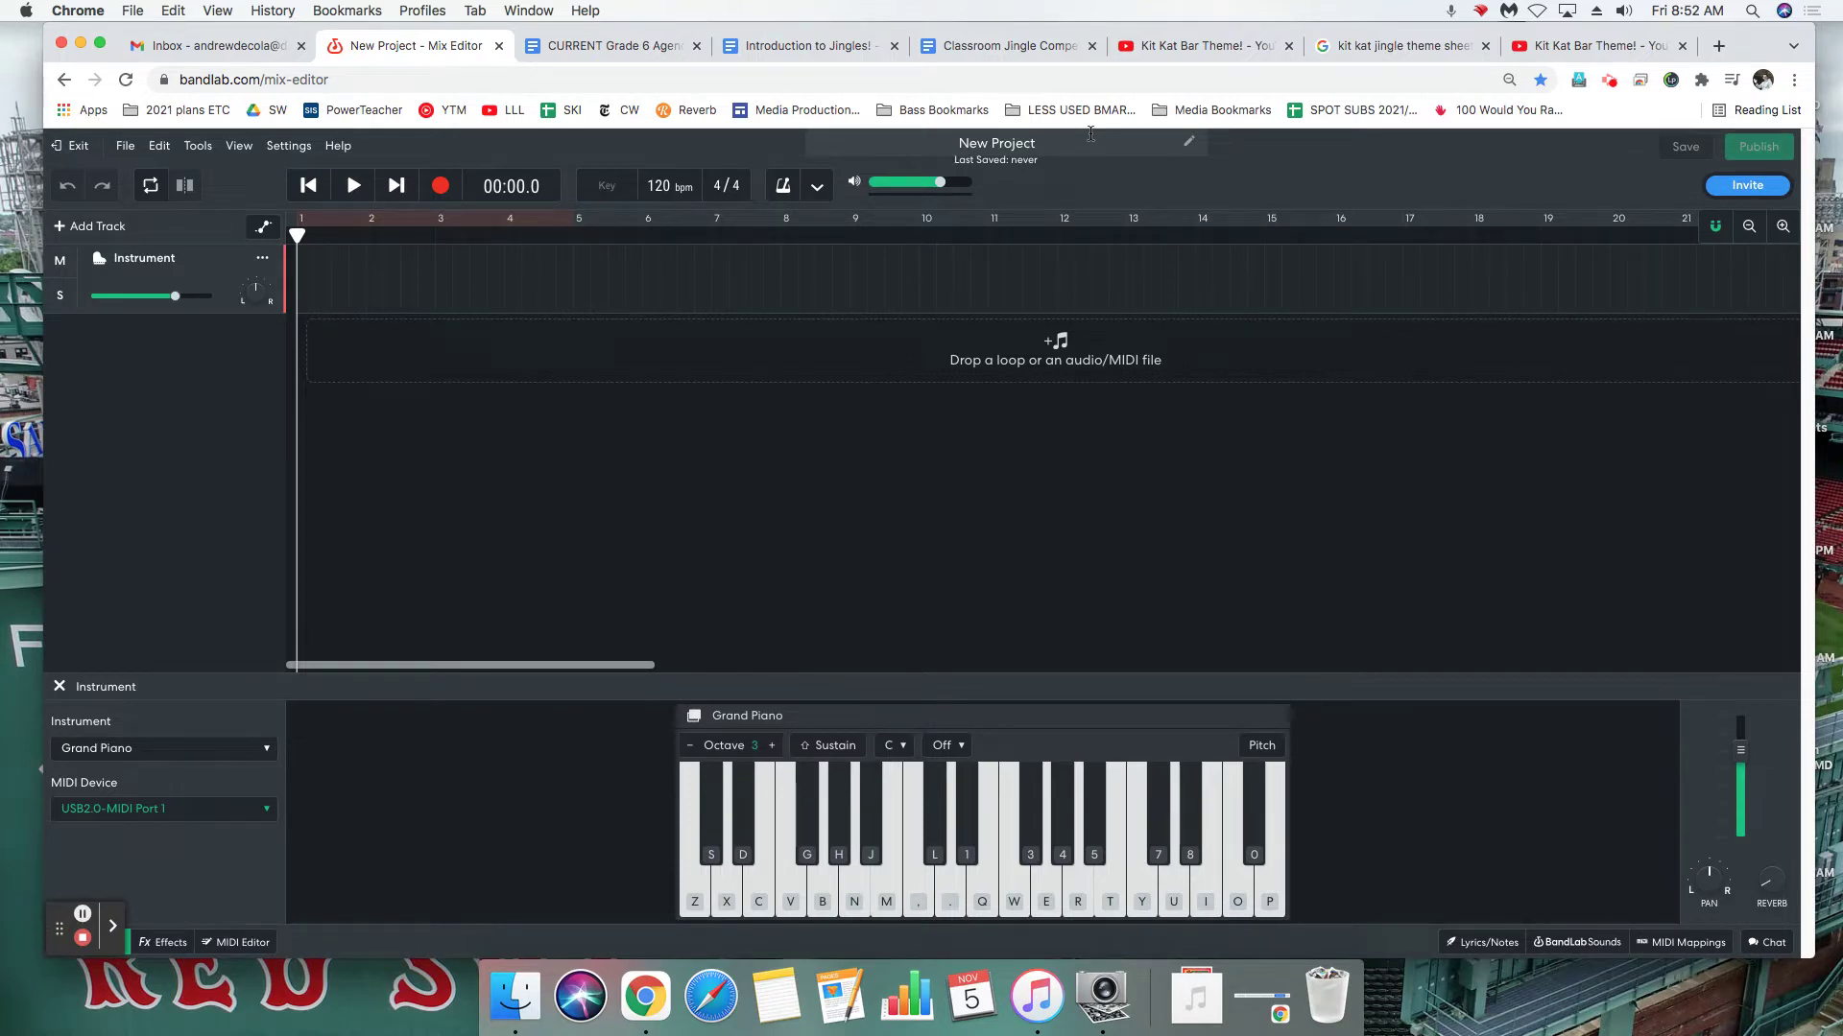
Step: Rehearse the jingle melody once through on the Grand Piano without recording
key(j)
key(j)
key(w)
key(5)
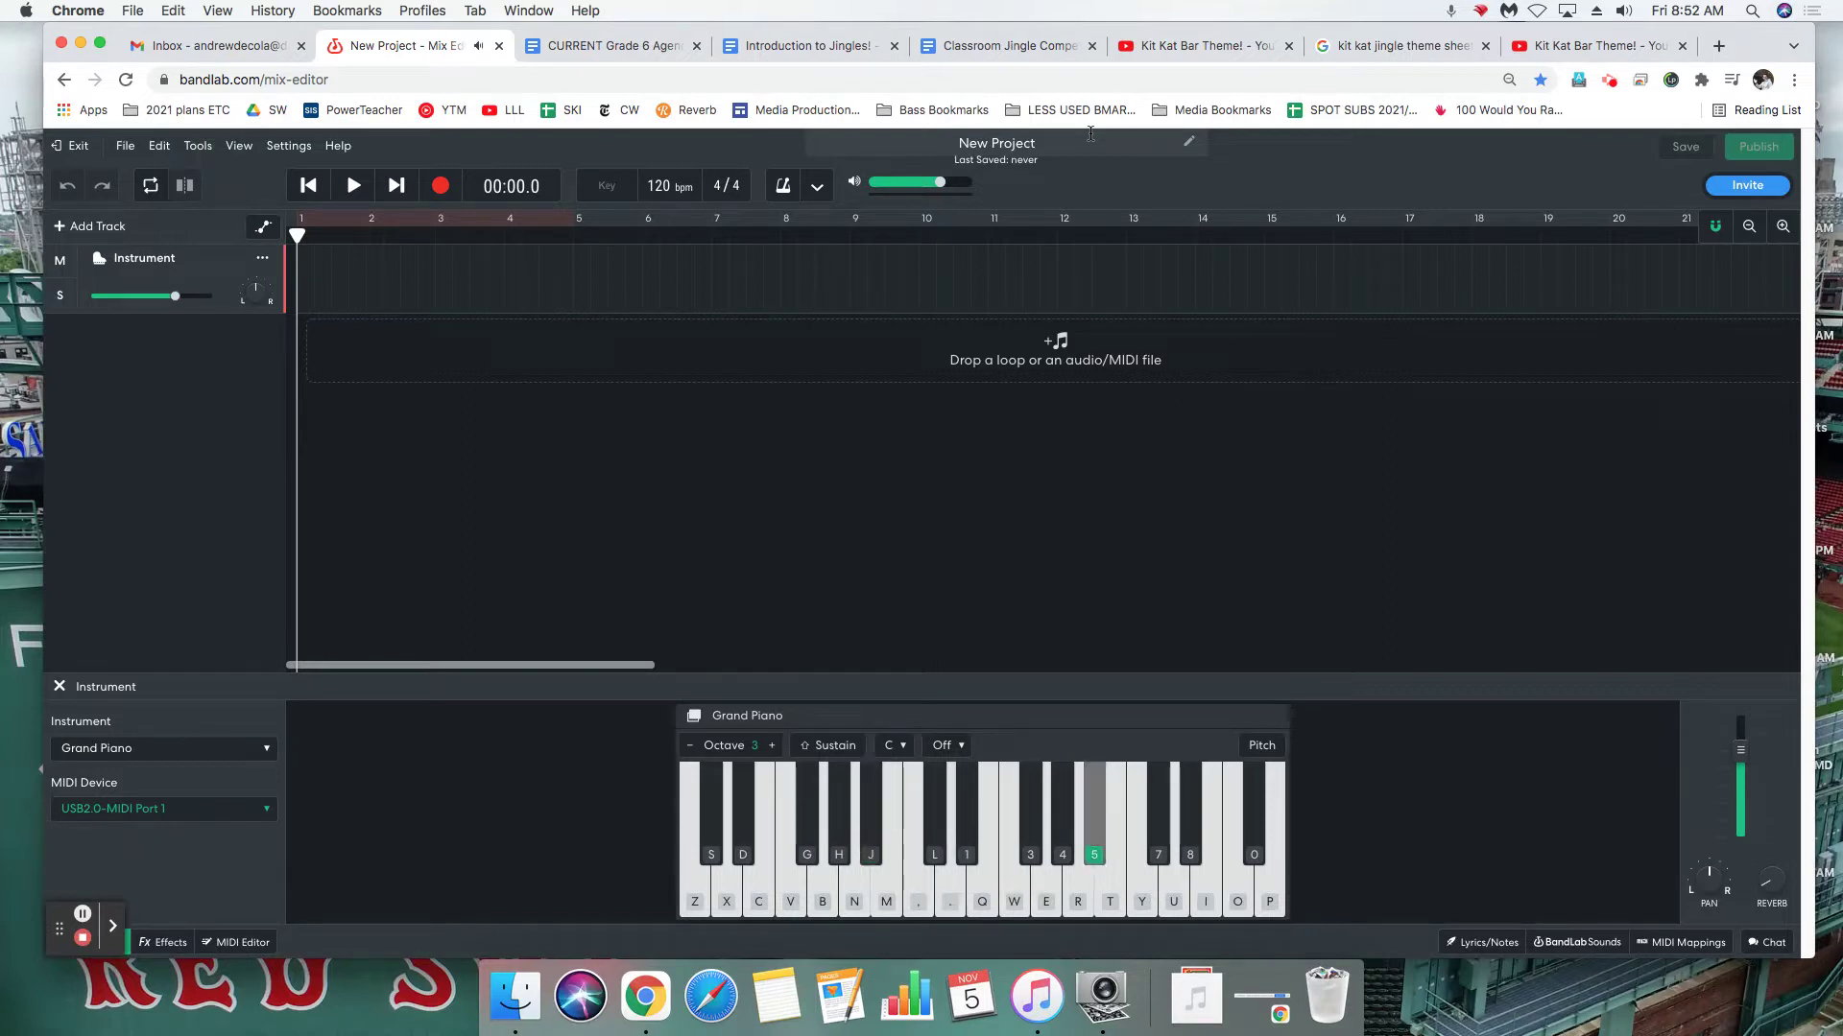
key(4)
key(e)
key(w)
key(4)
key(e)
key(w)
key(e)
key(j)
key(j)
key(j)
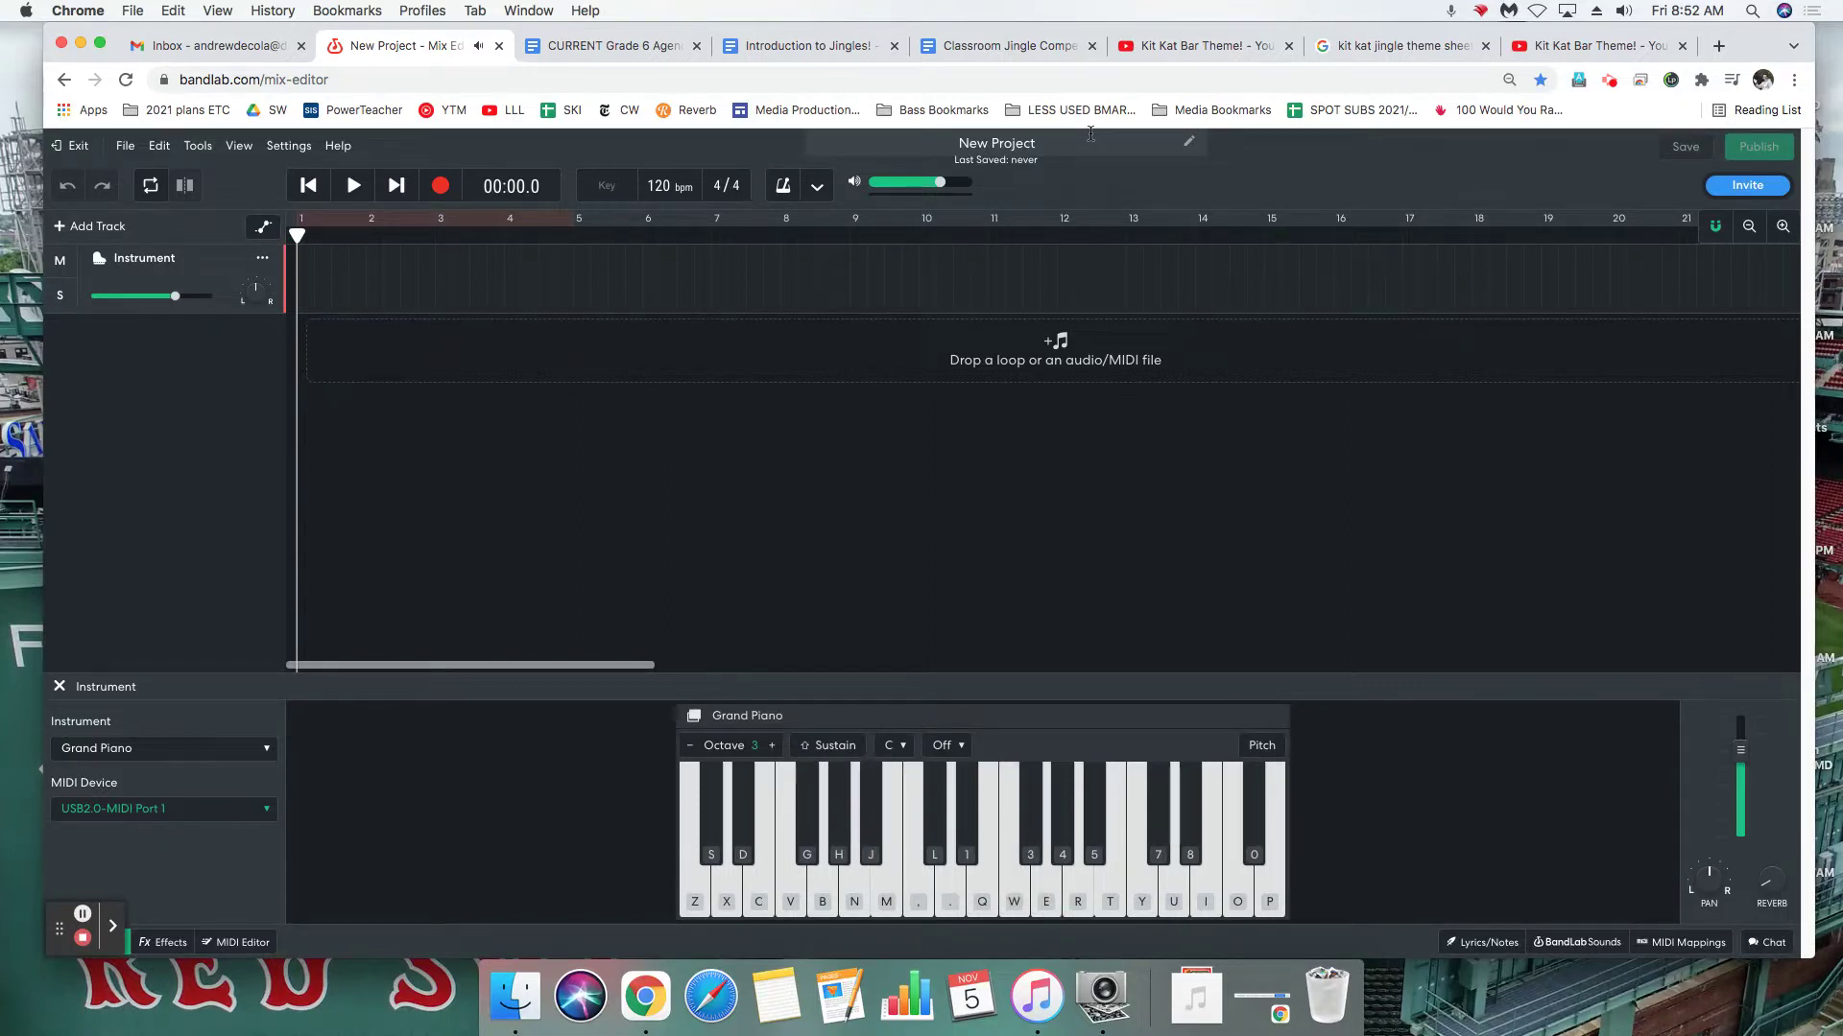
Step: Repeat the jingle melody on the Grand Piano as a second unrecorded run-through
key(j)
key(w)
key(5)
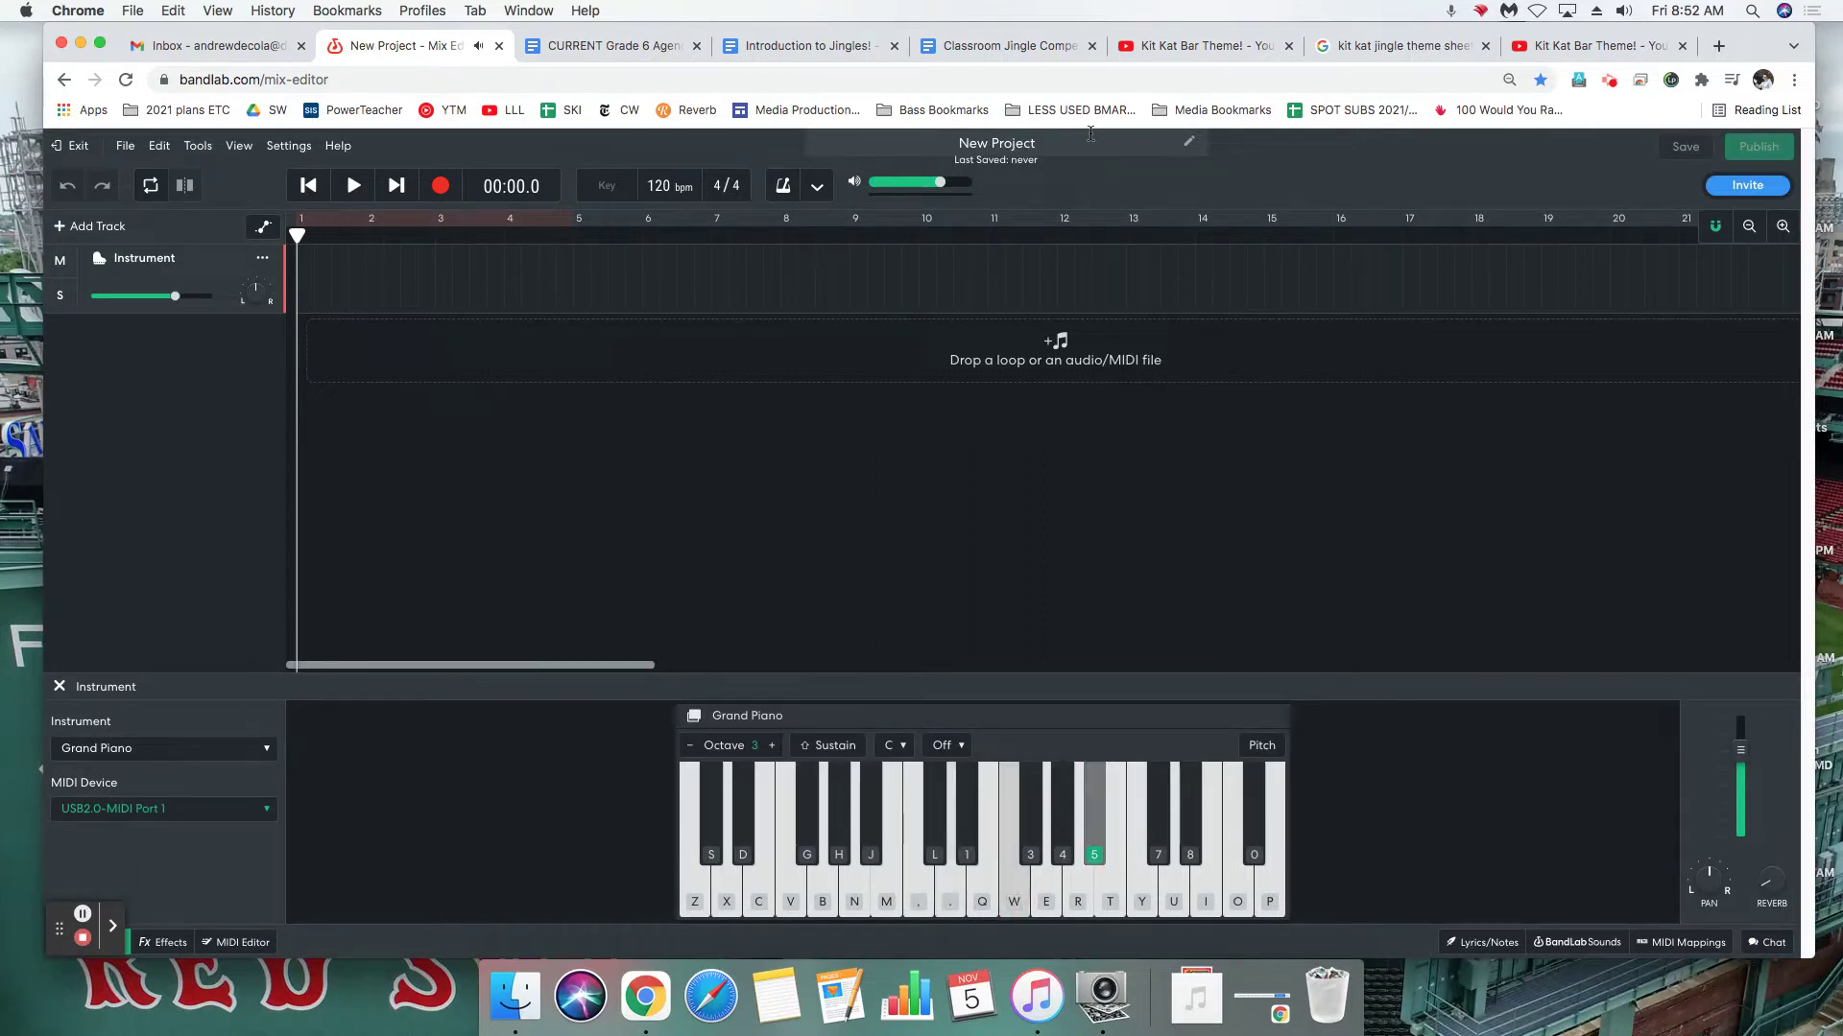
key(4)
key(e)
key(w)
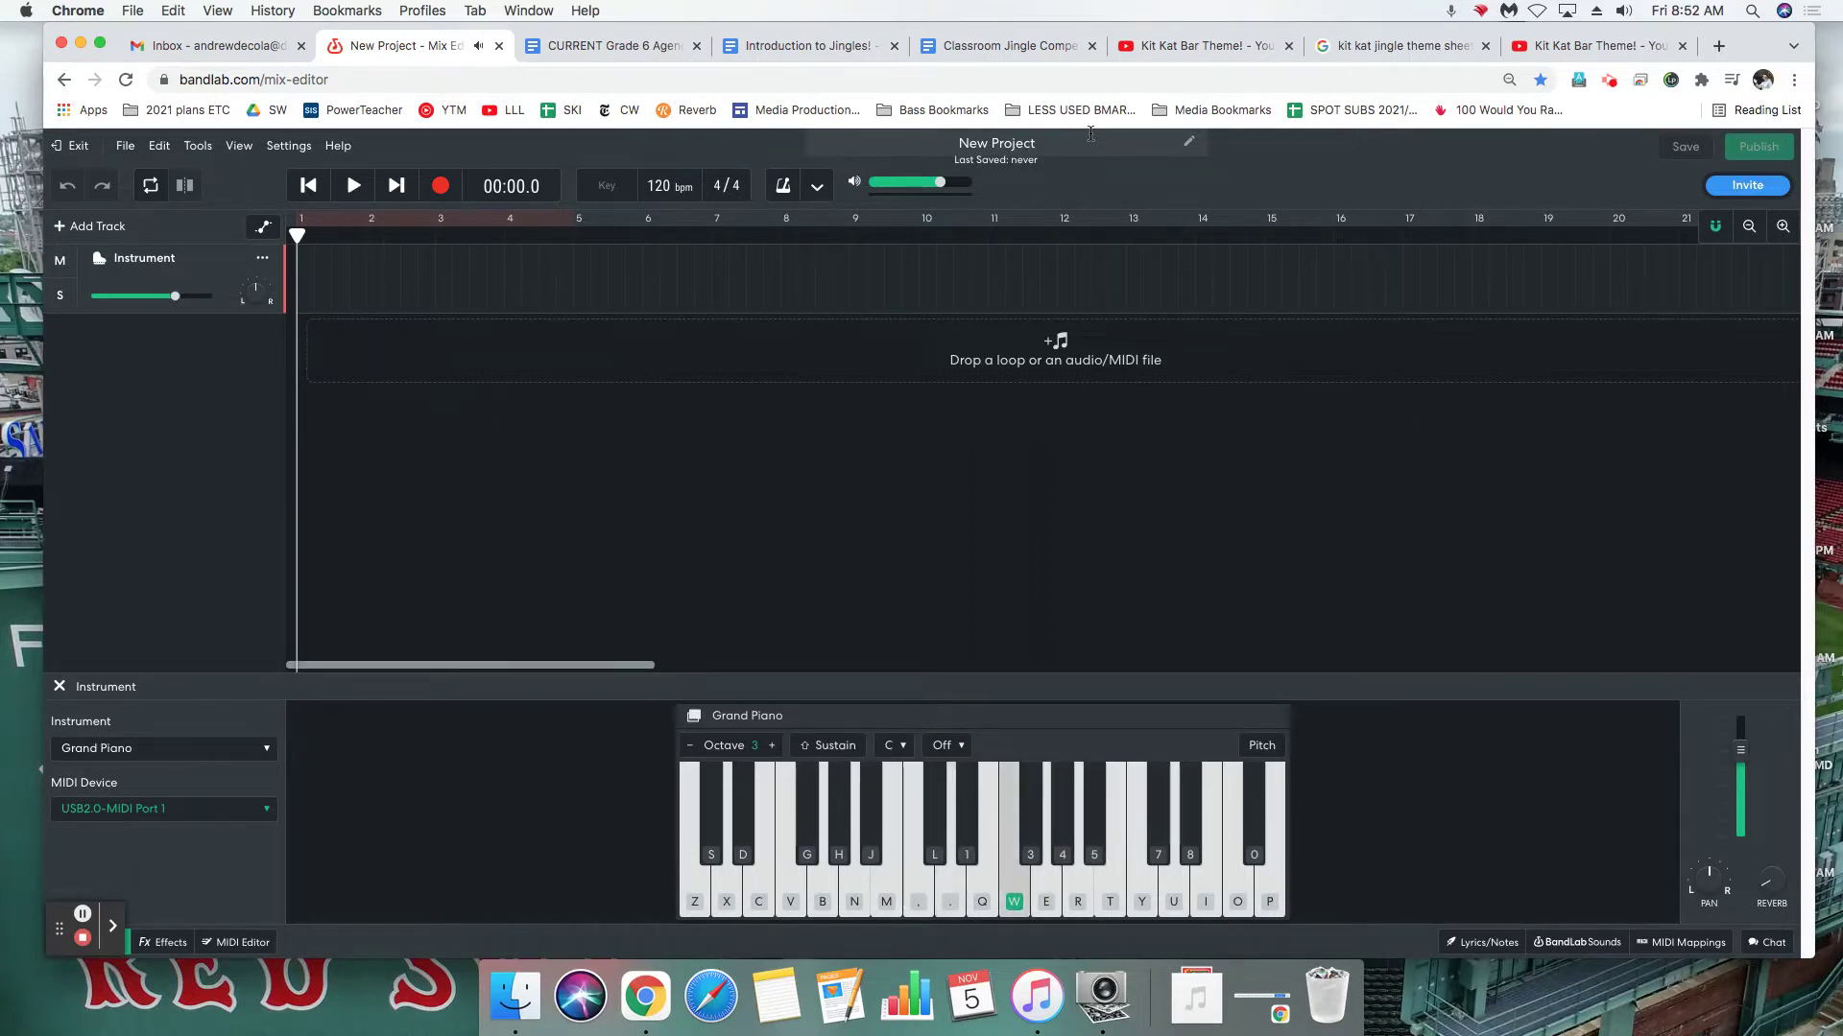
key(4)
key(e)
key(w)
key(e)
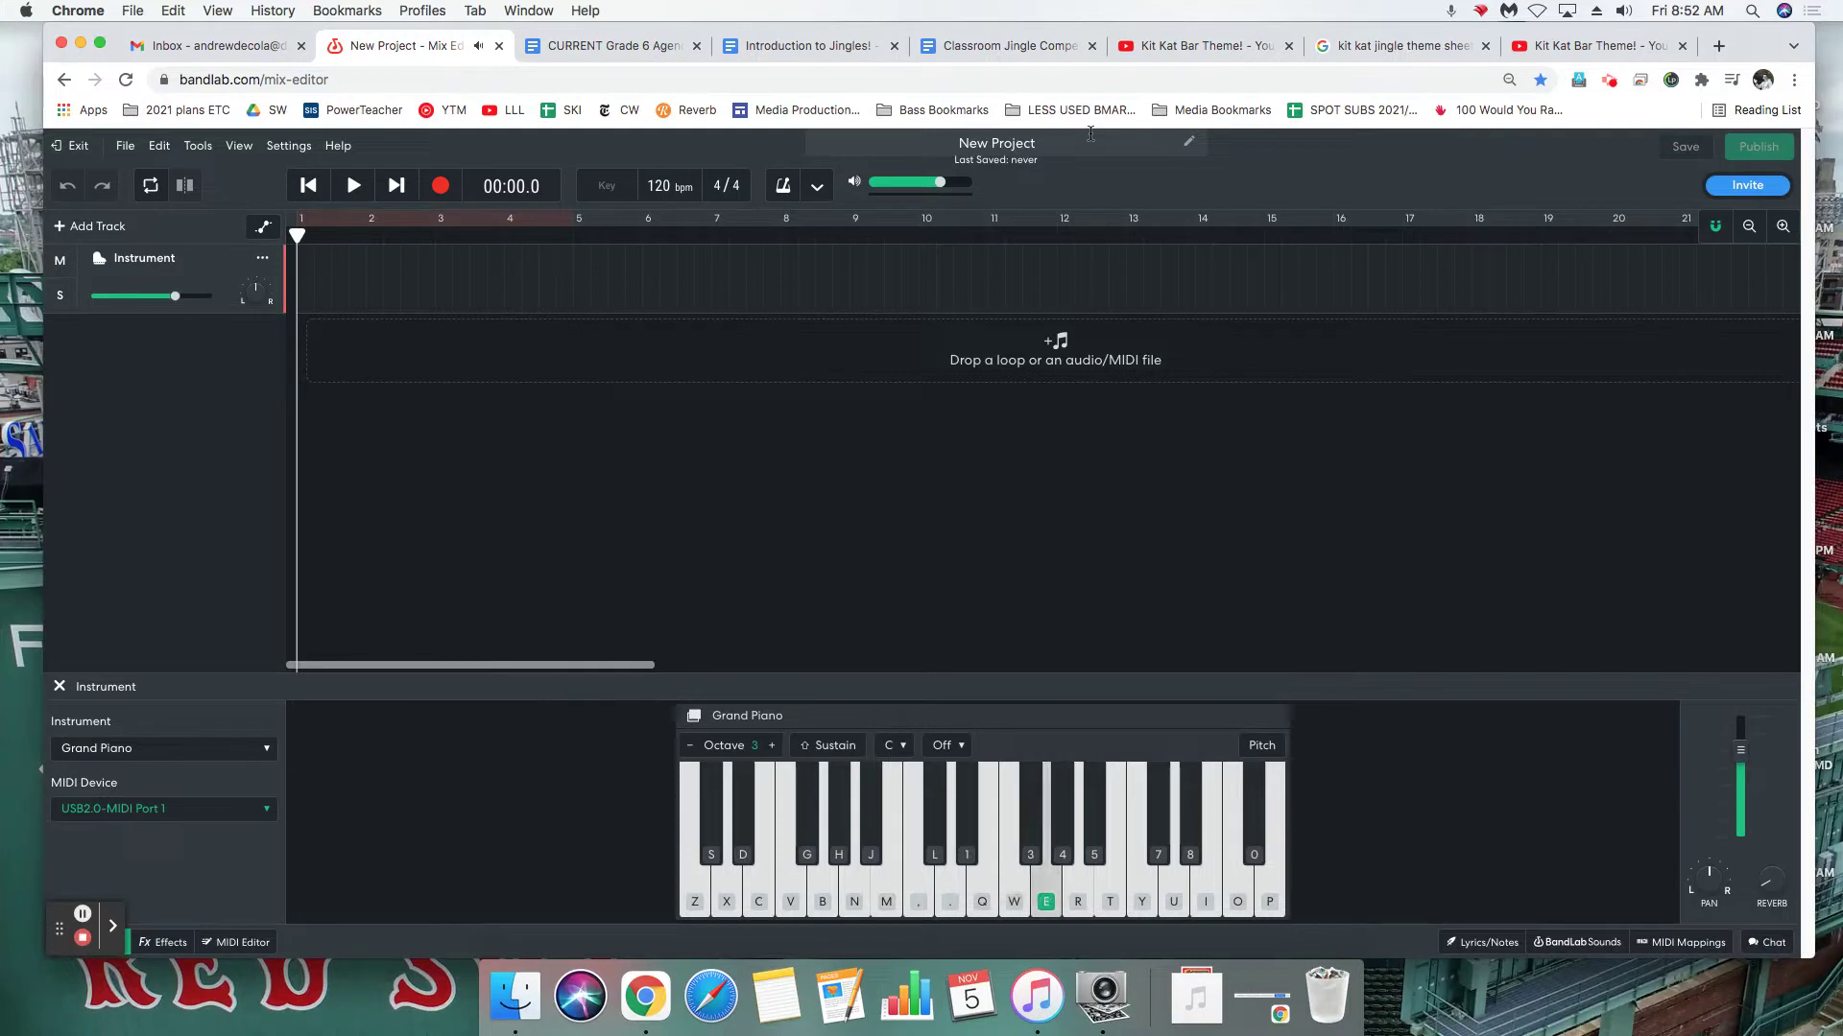
key(j)
key(j)
key(j)
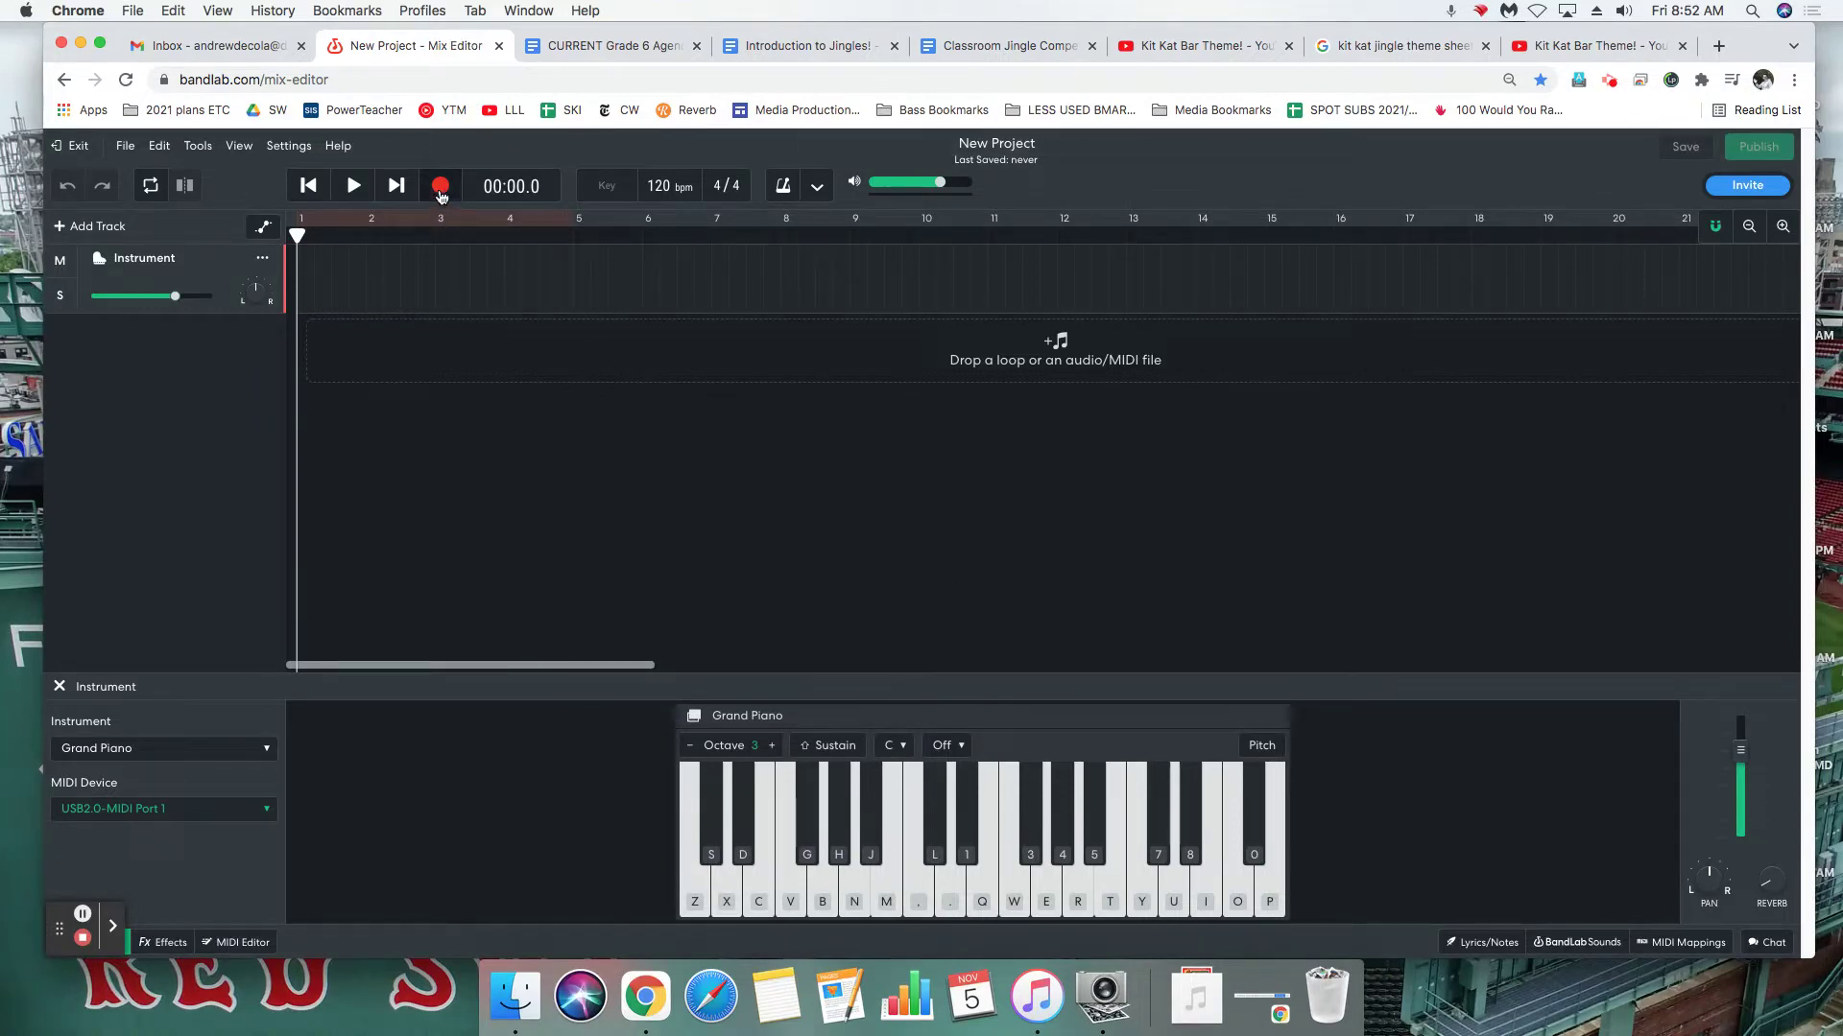
Step: Rename the Instrument track to Piano
double_click(196, 258)
text(Piano)
Step: Record the jingle melody played twice in a row on the Piano track, starting at bar 1, and stop the recording
click(442, 184)
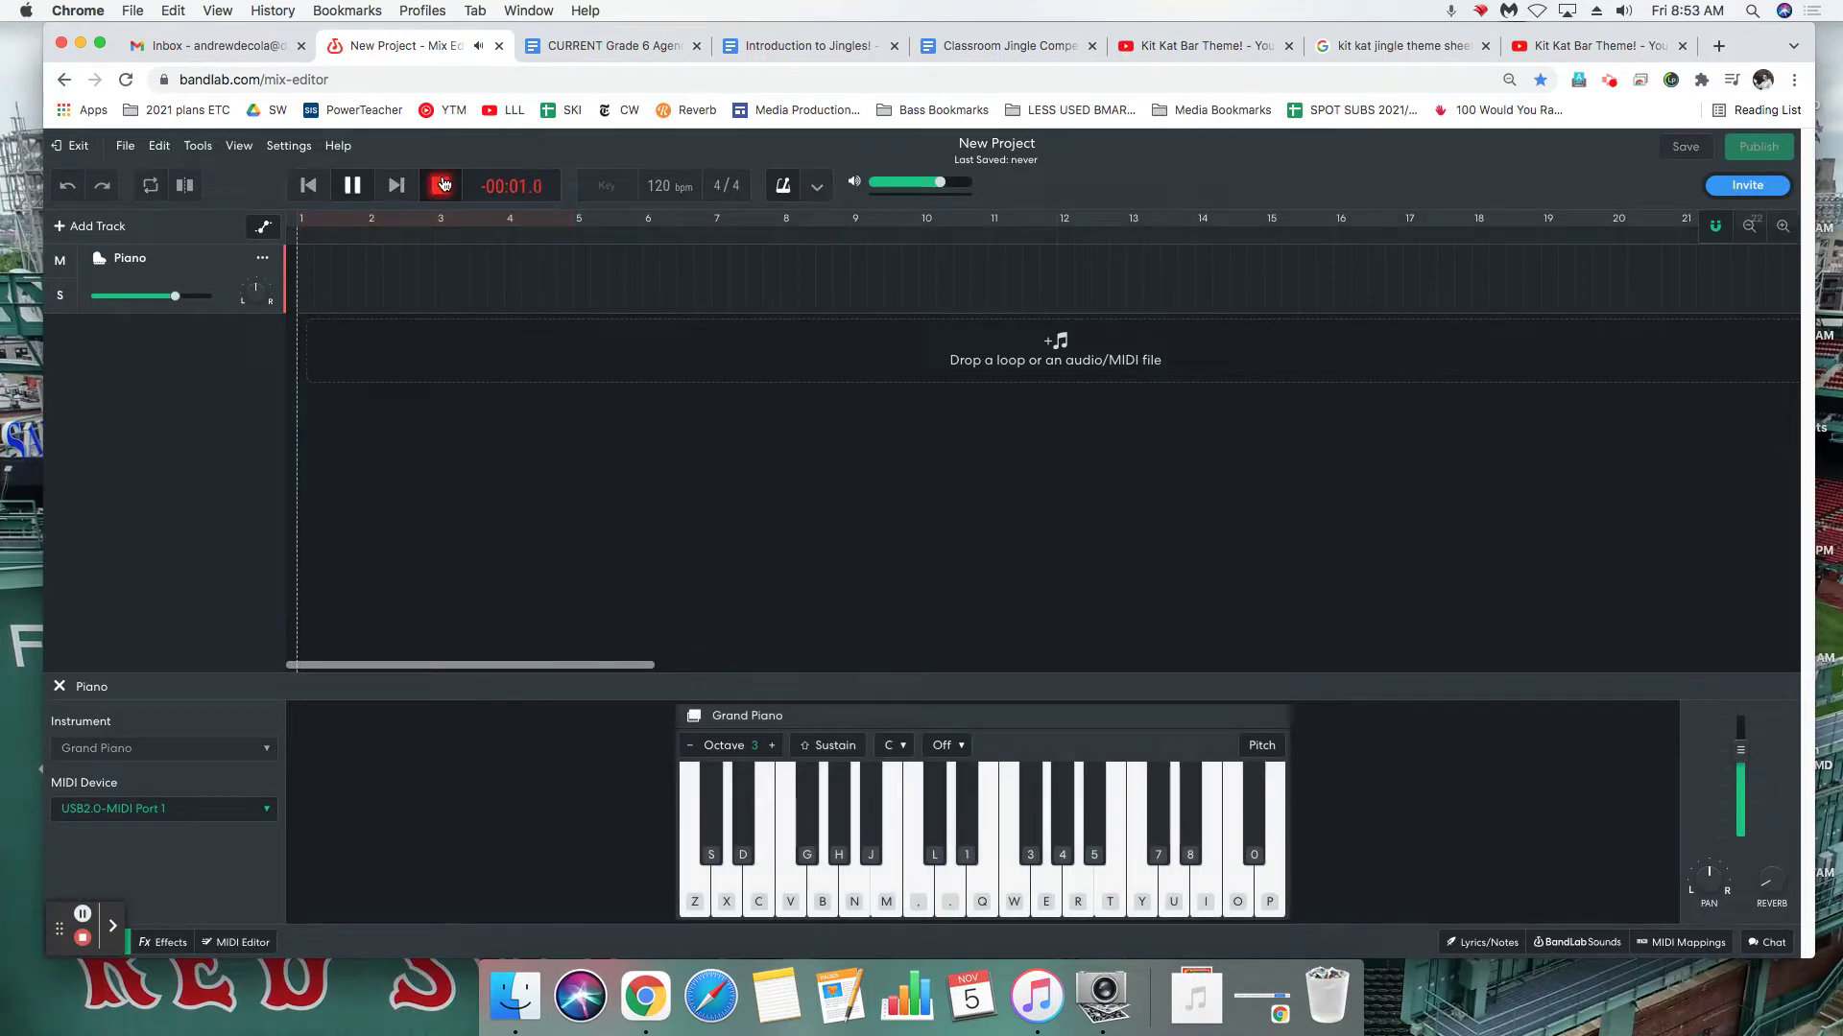
key(j)
key(j)
key(period)
key(w)
key(5)
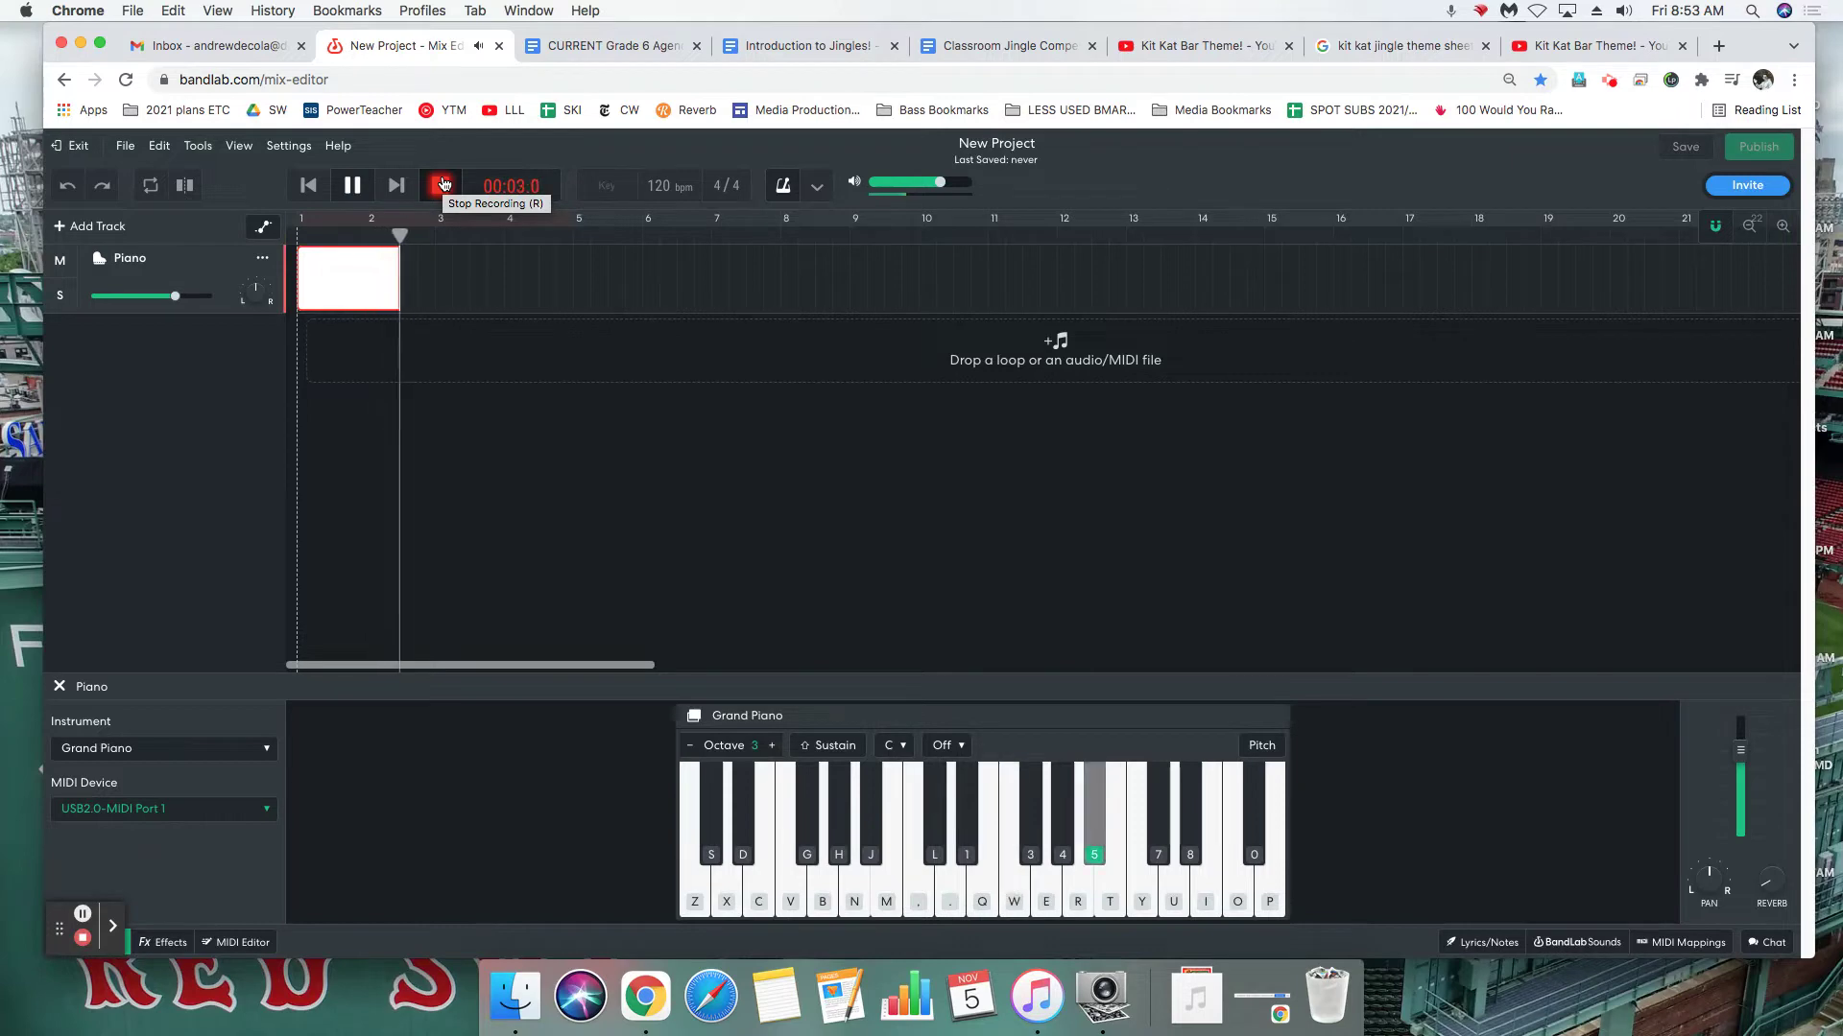
key(j)
key(j)
key(period)
key(j)
key(period)
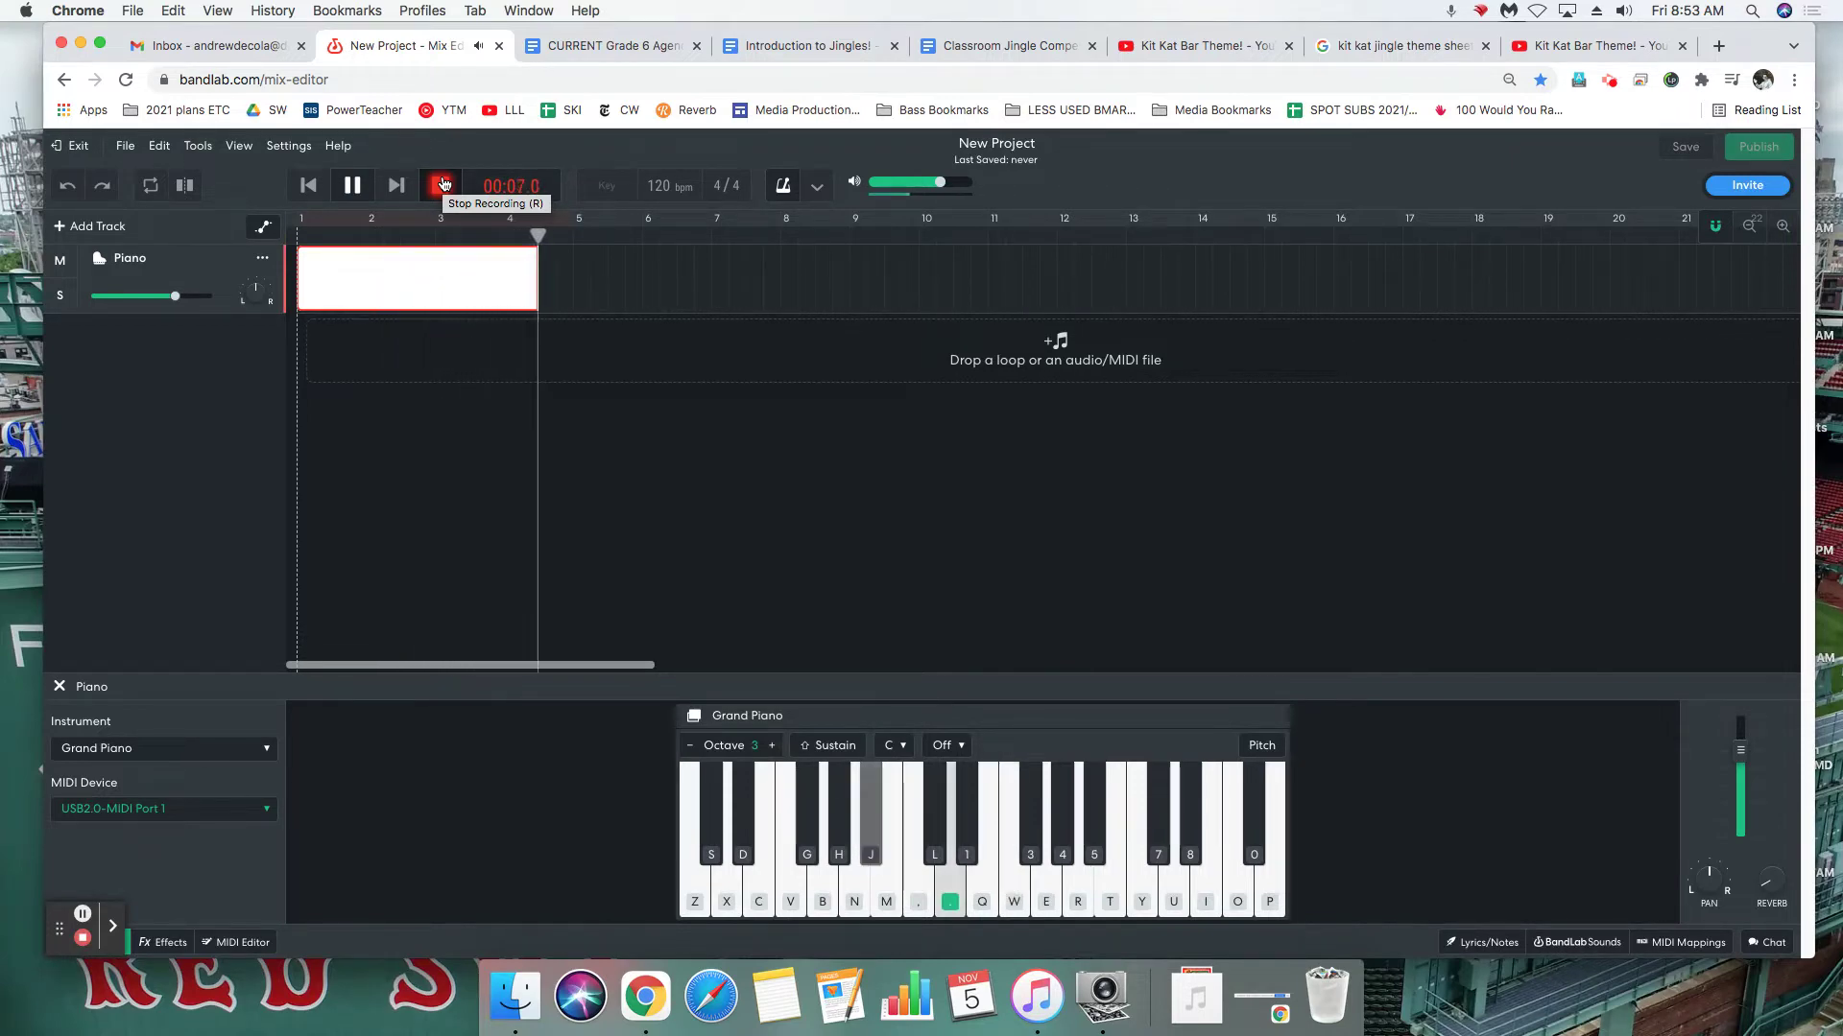
key(w)
key(5)
key(4)
key(e)
key(w)
key(e)
key(w)
key(e)
key(j)
key(j)
key(j)
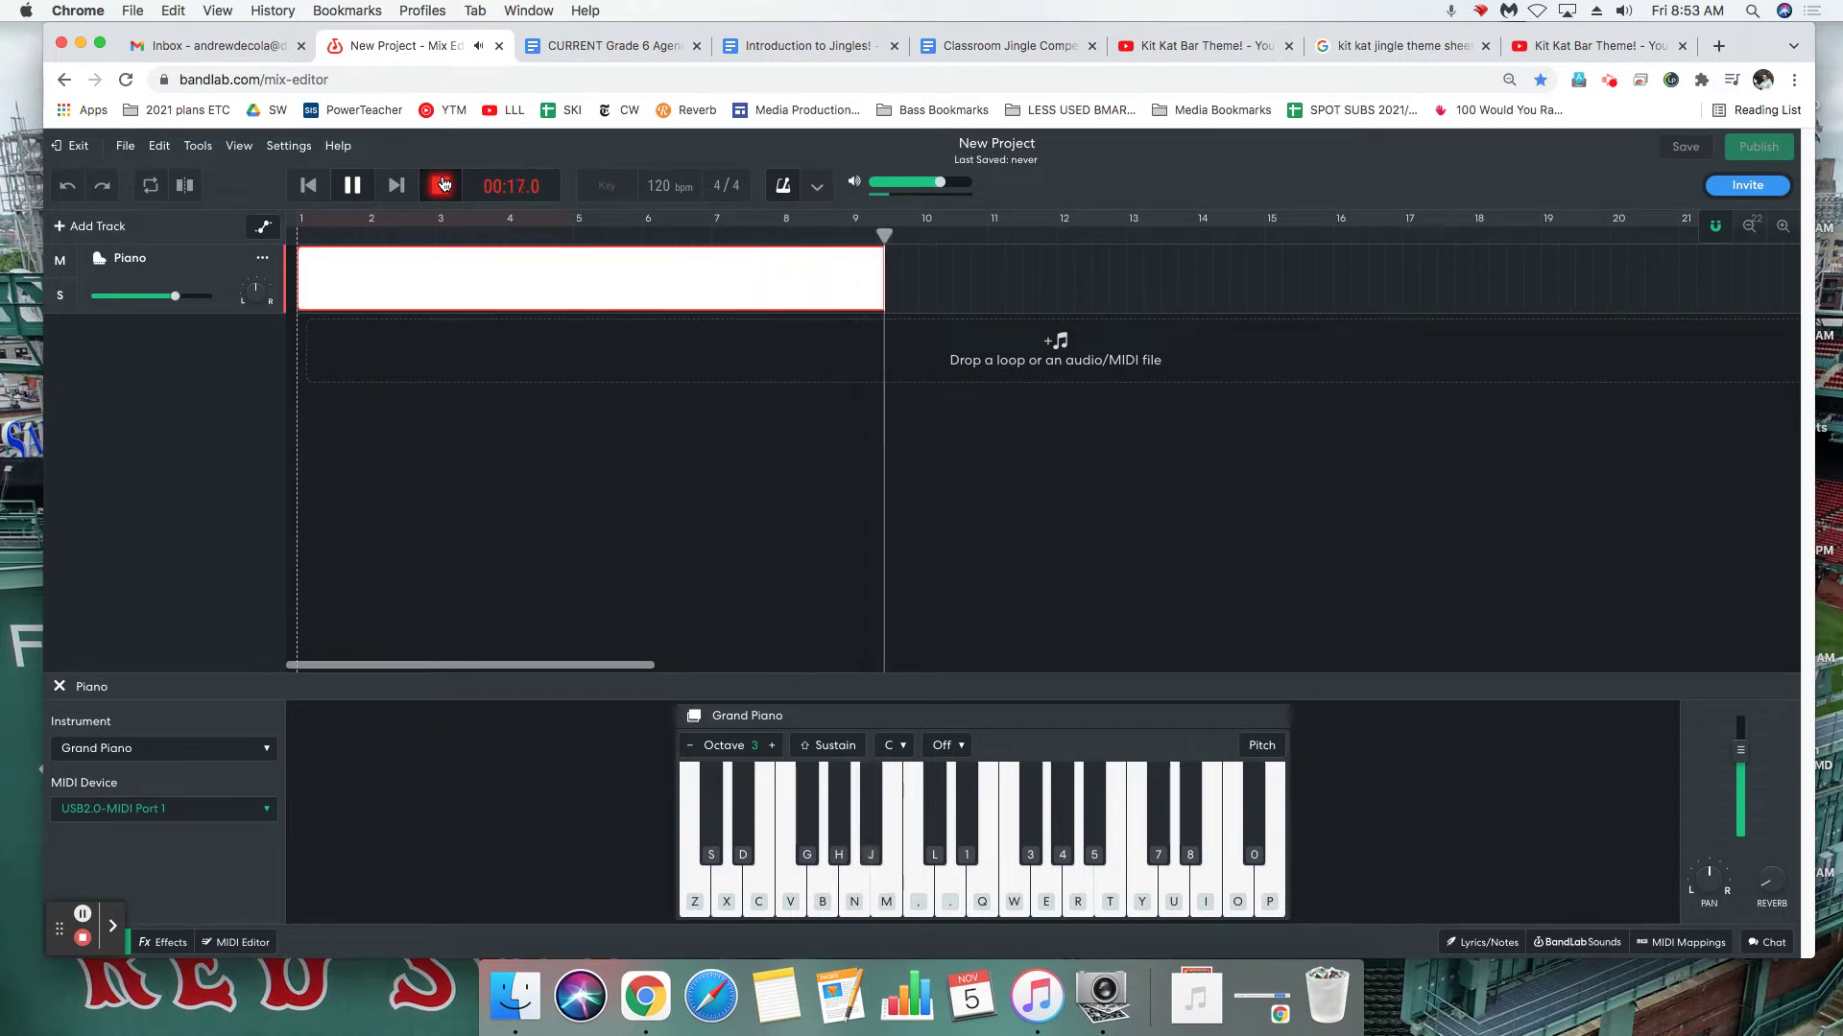
key(j)
key(period)
key(w)
key(5)
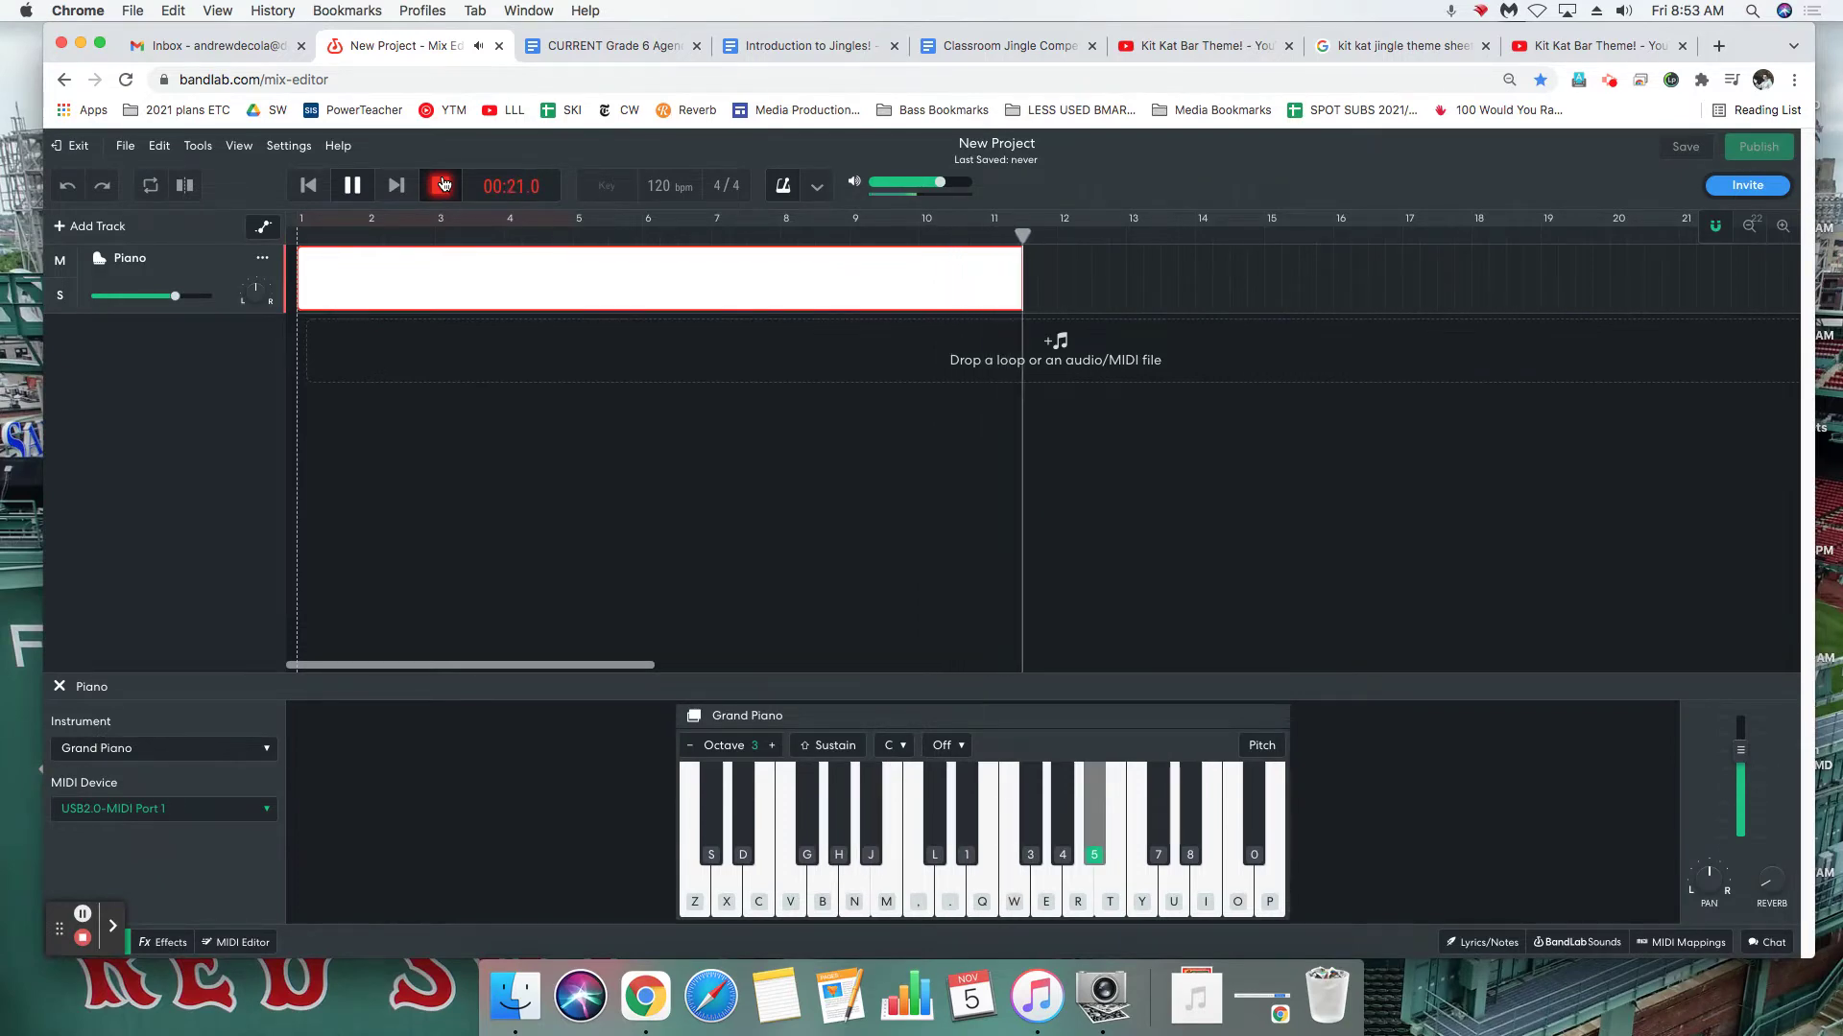
key(4)
key(4)
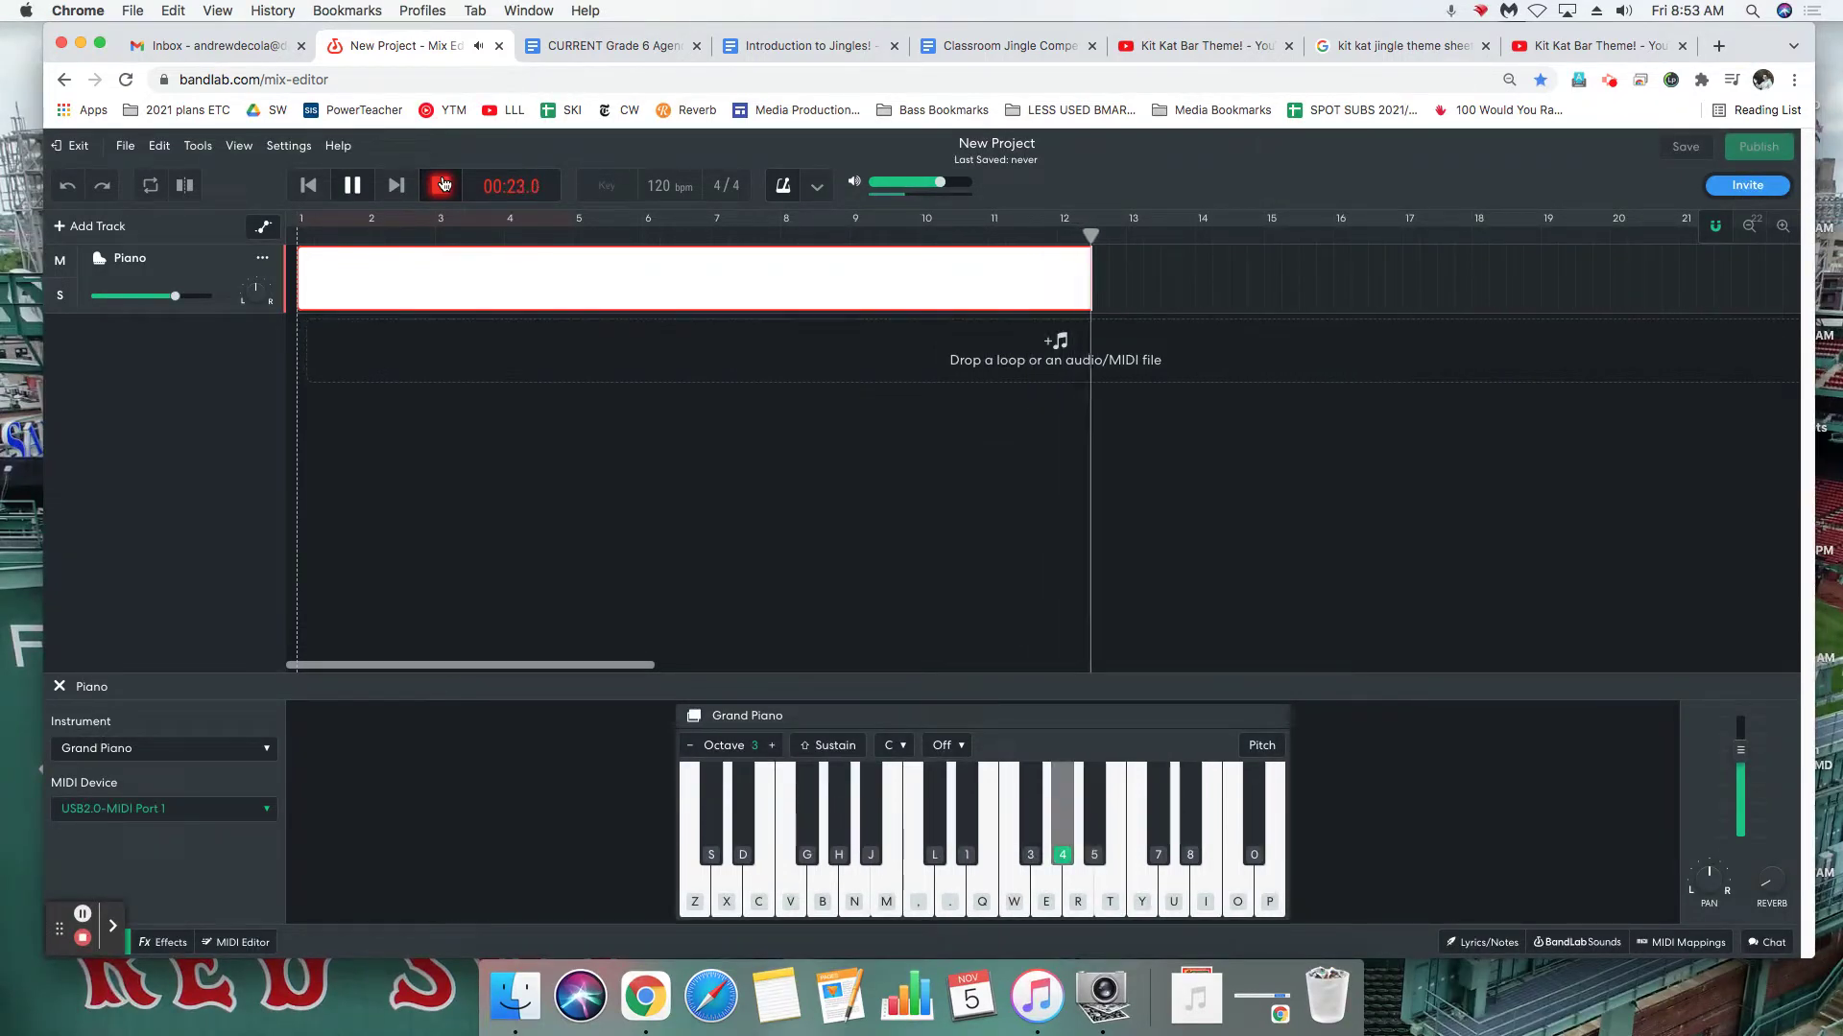
key(w)
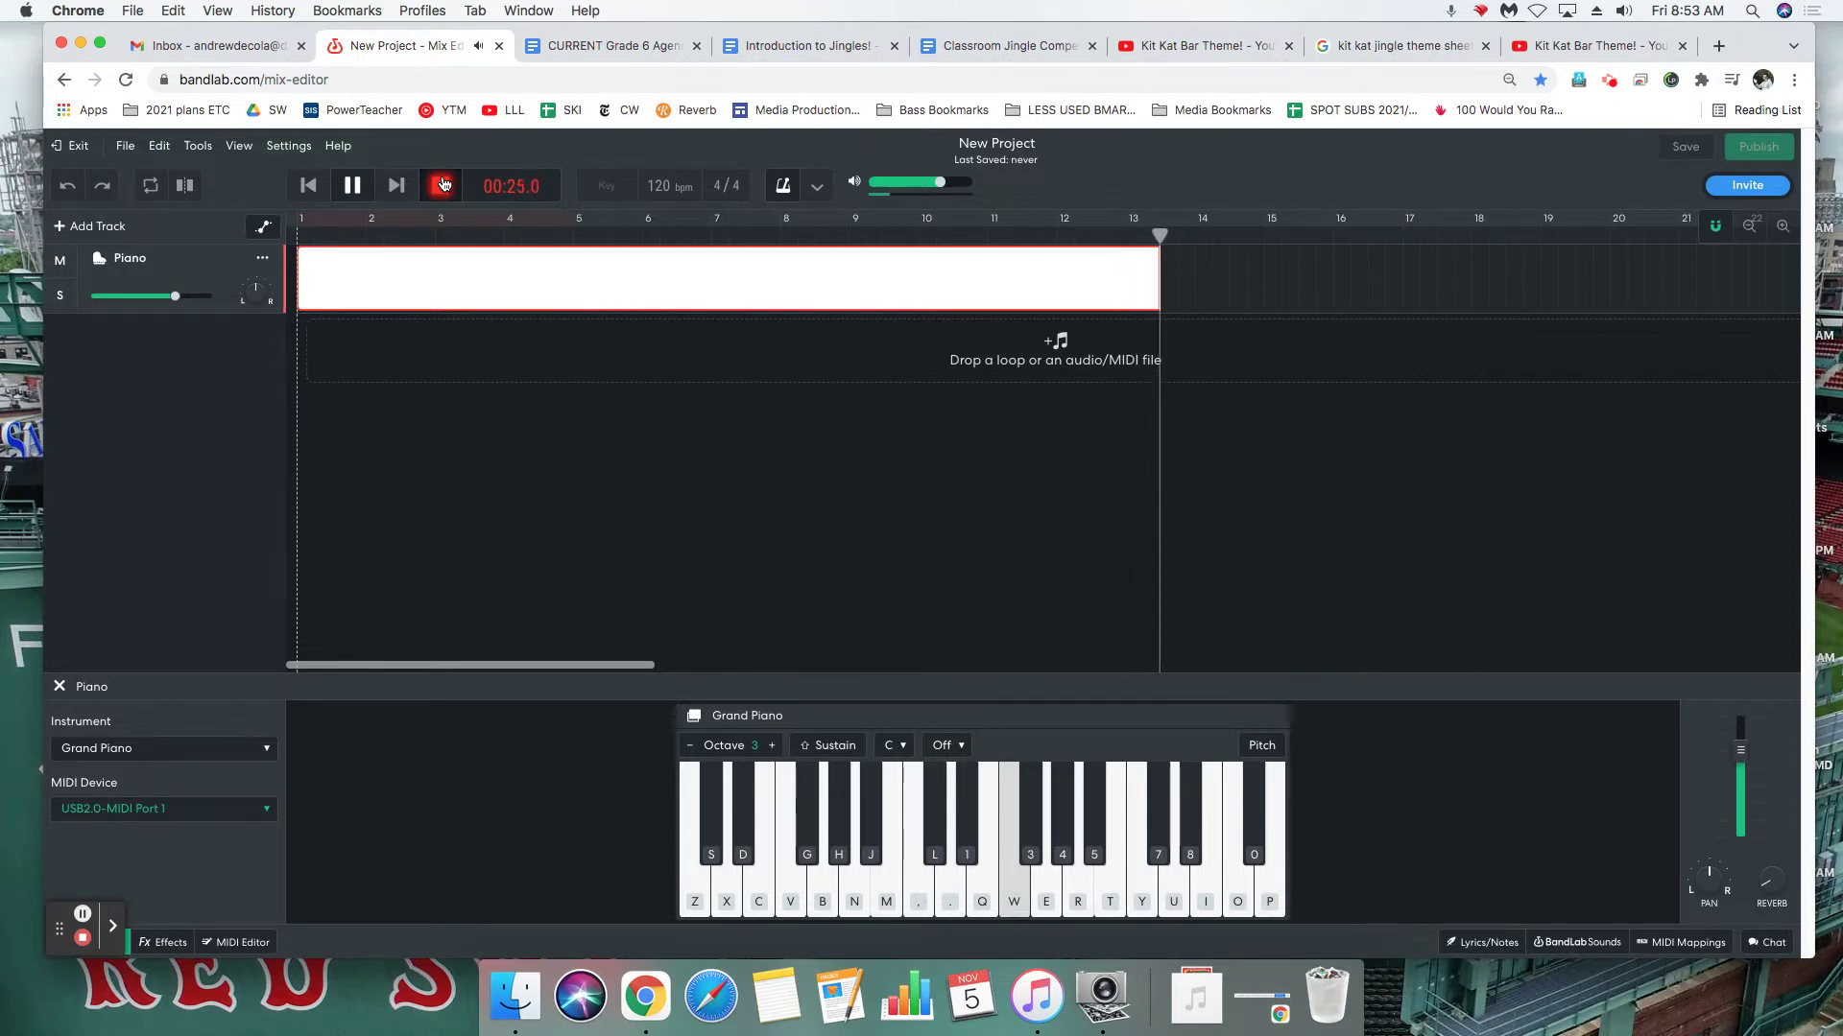
key(4)
key(e)
key(e)
key(w)
key(e)
key(j)
key(j)
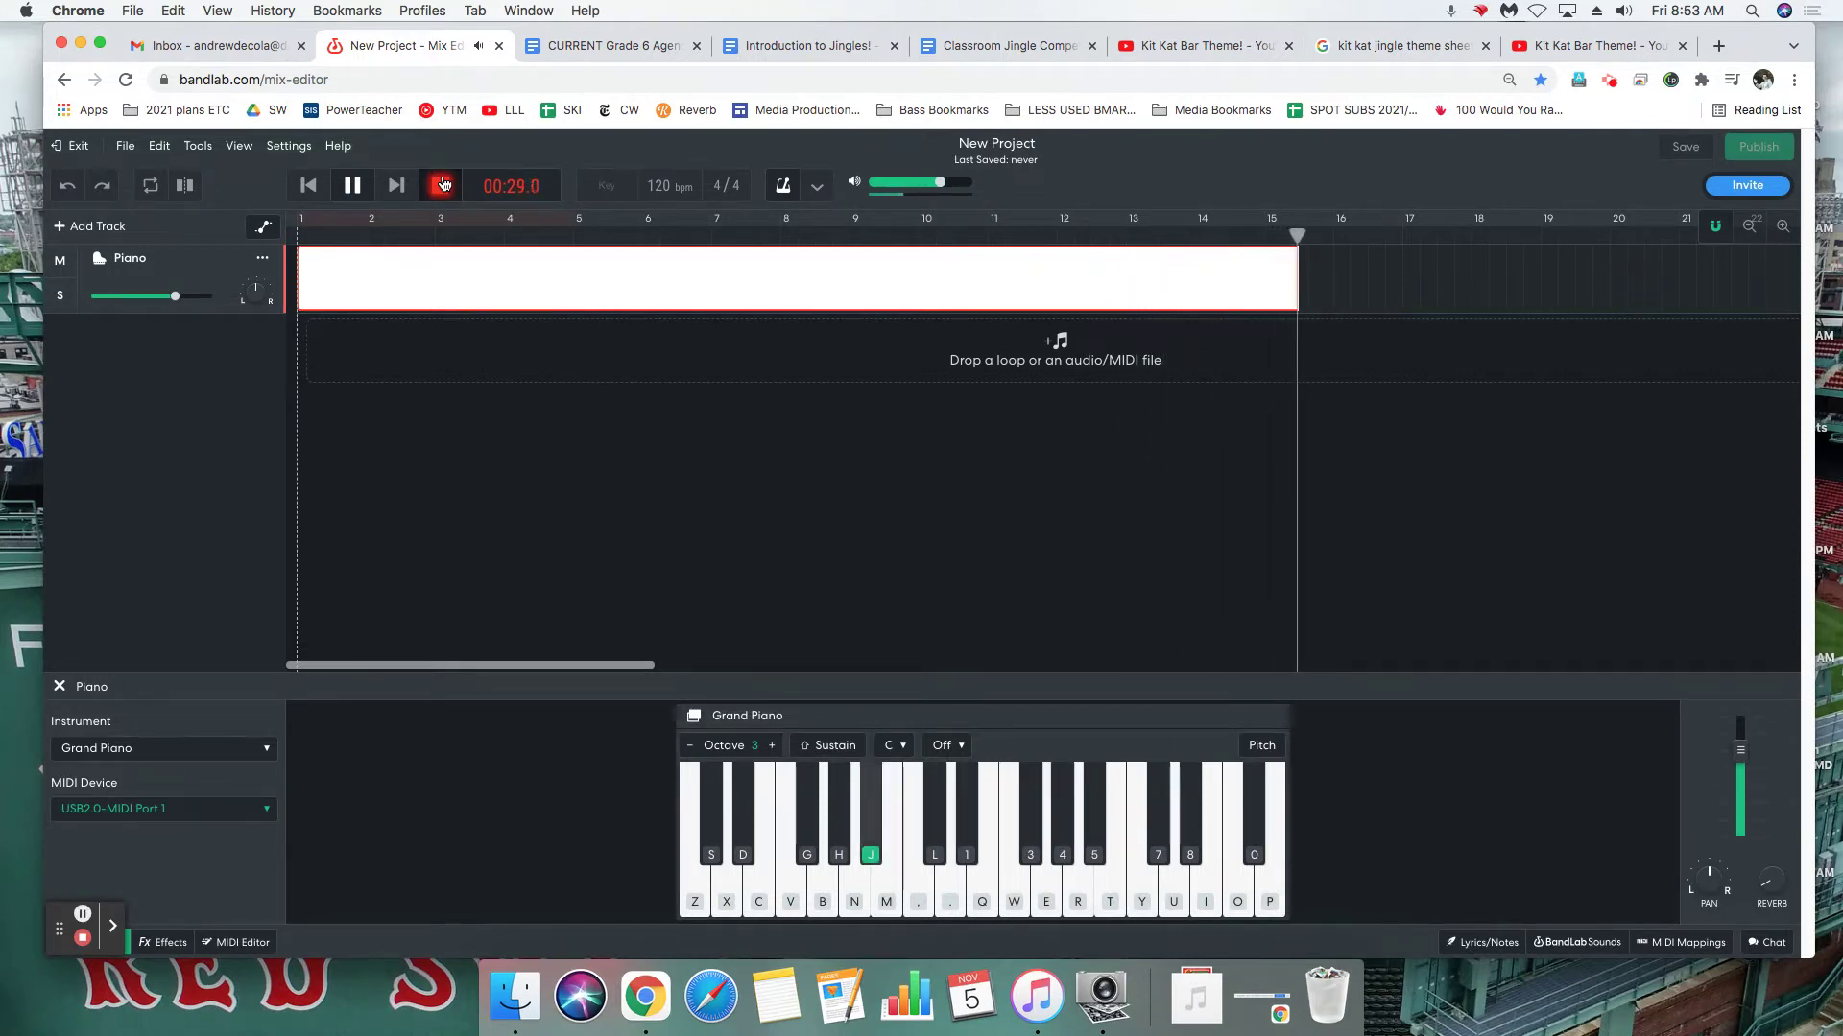
key(j)
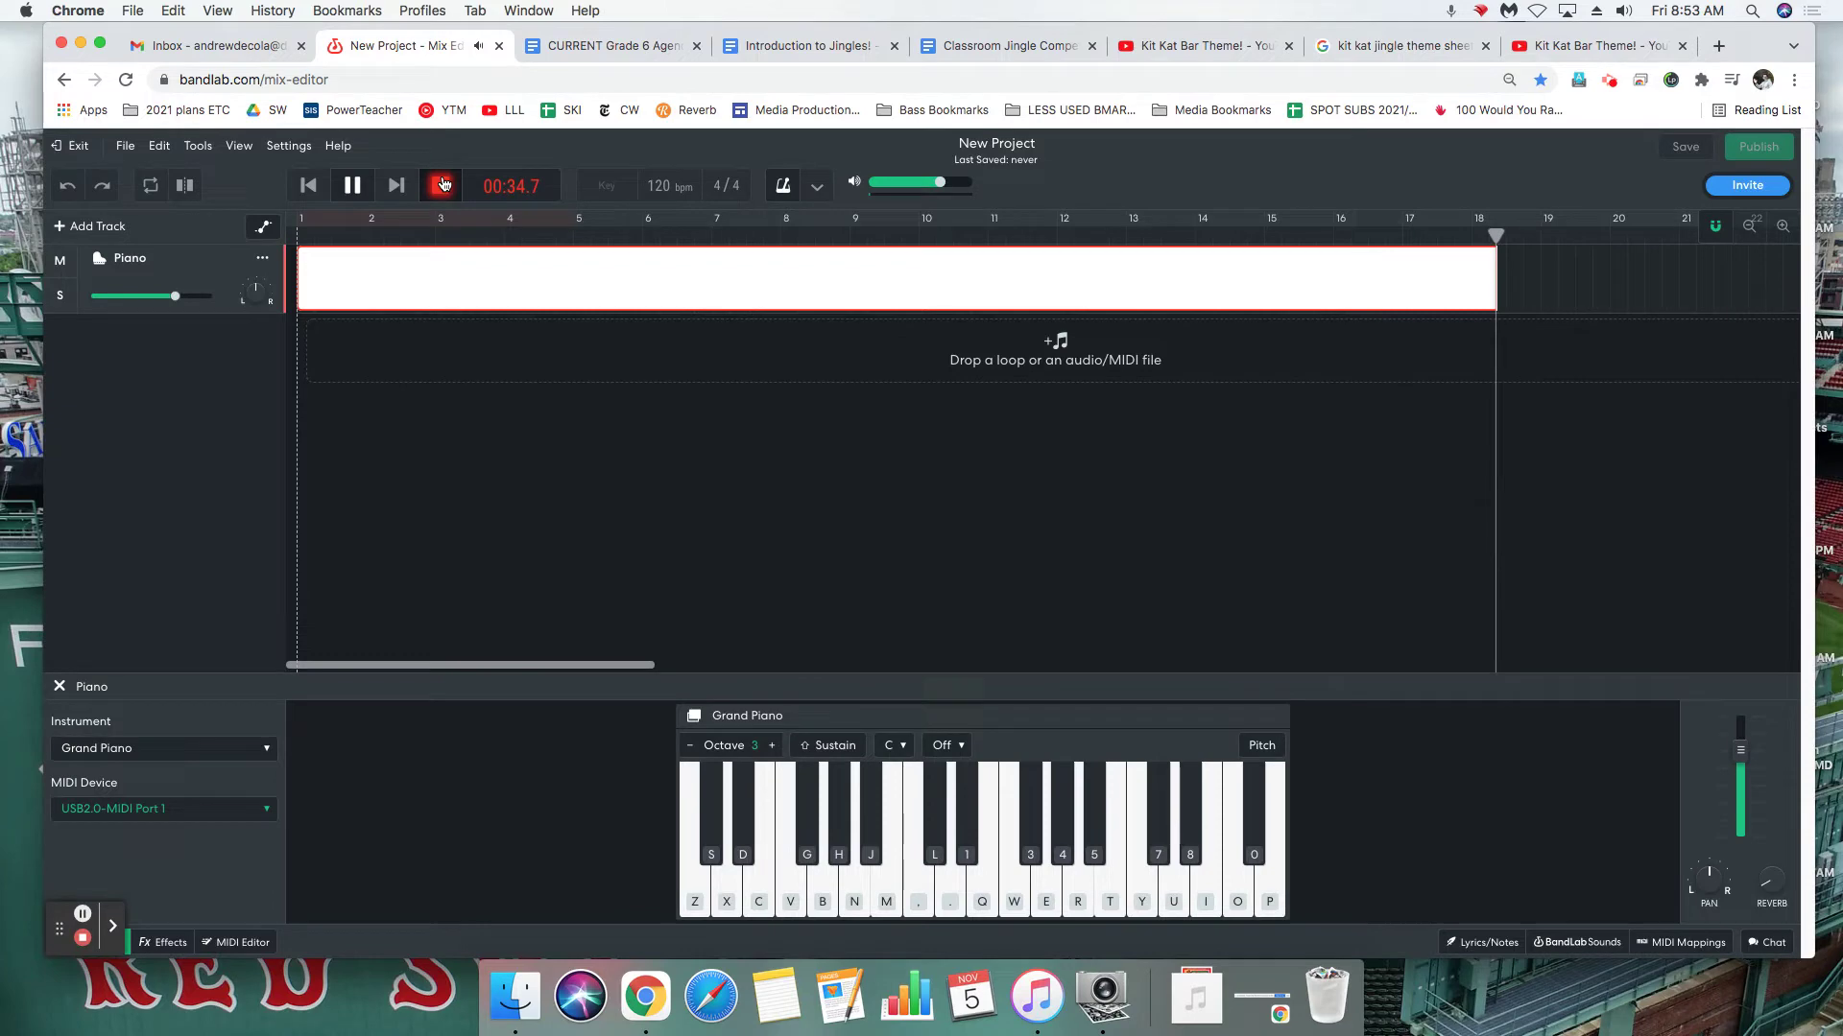
click(442, 184)
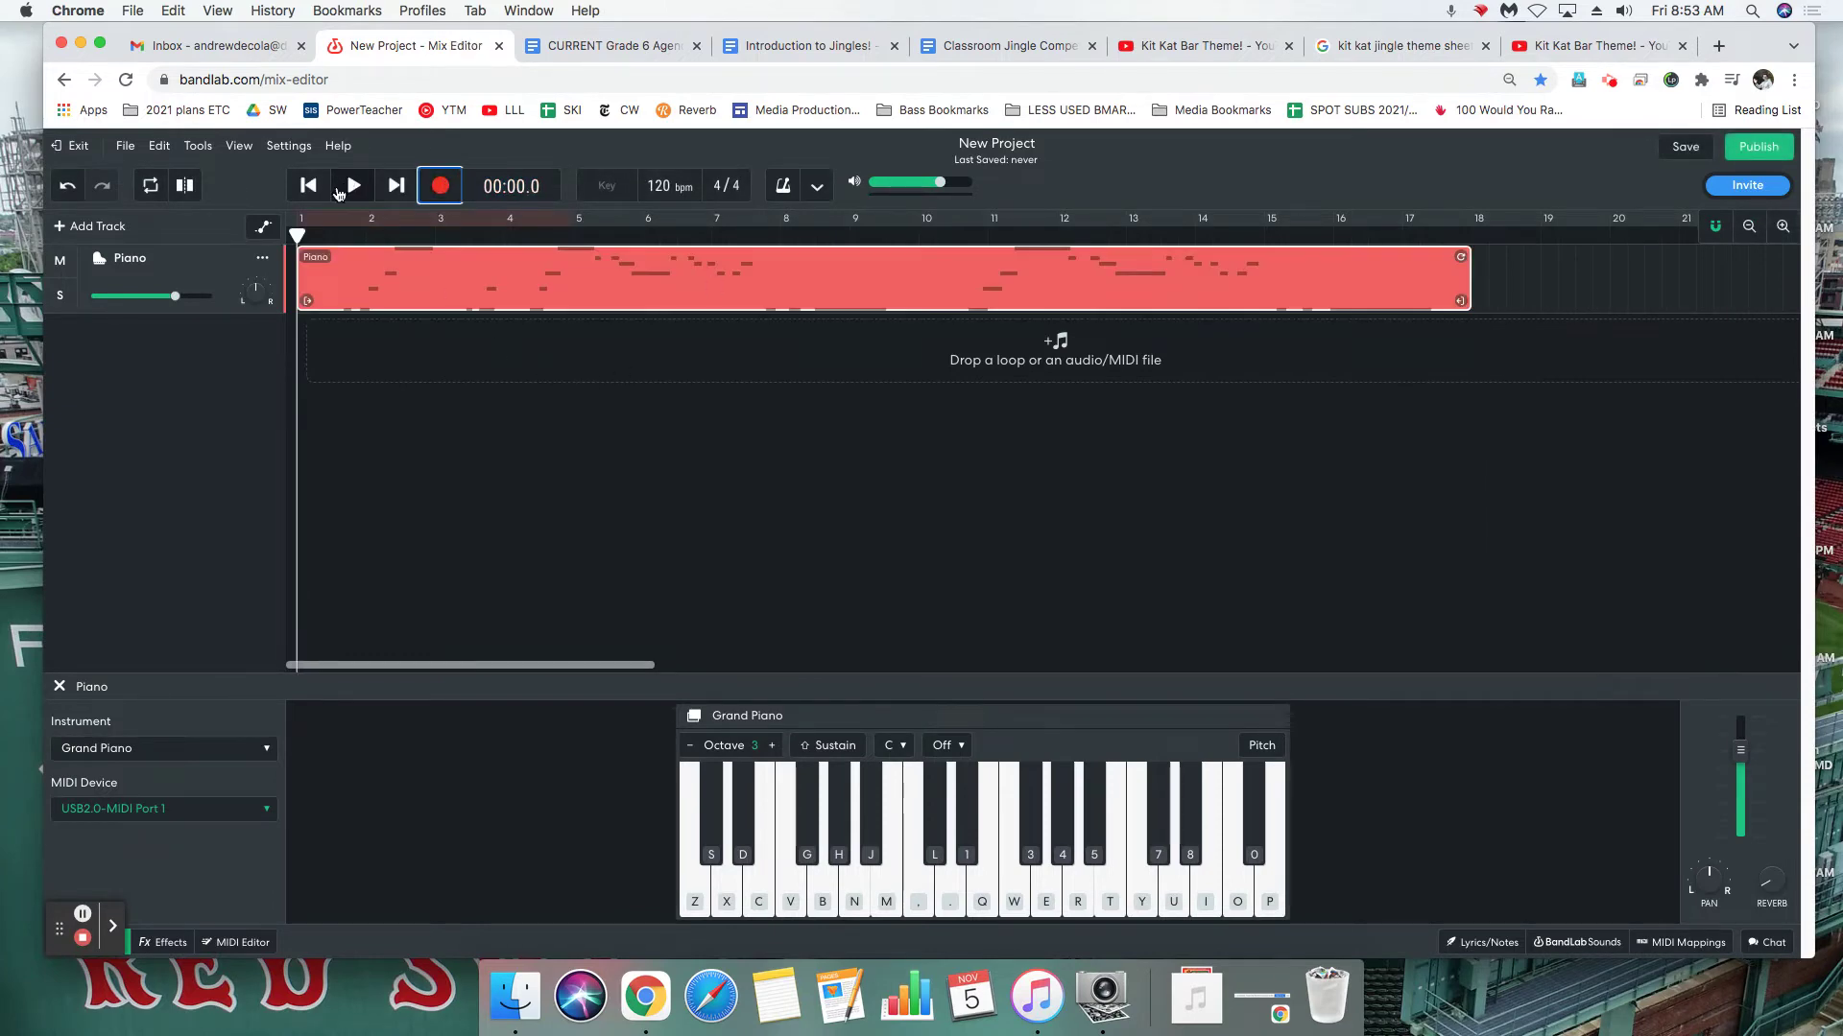
Step: Play back the recorded piano take from the beginning and stop it after the first pass of the melody
click(354, 186)
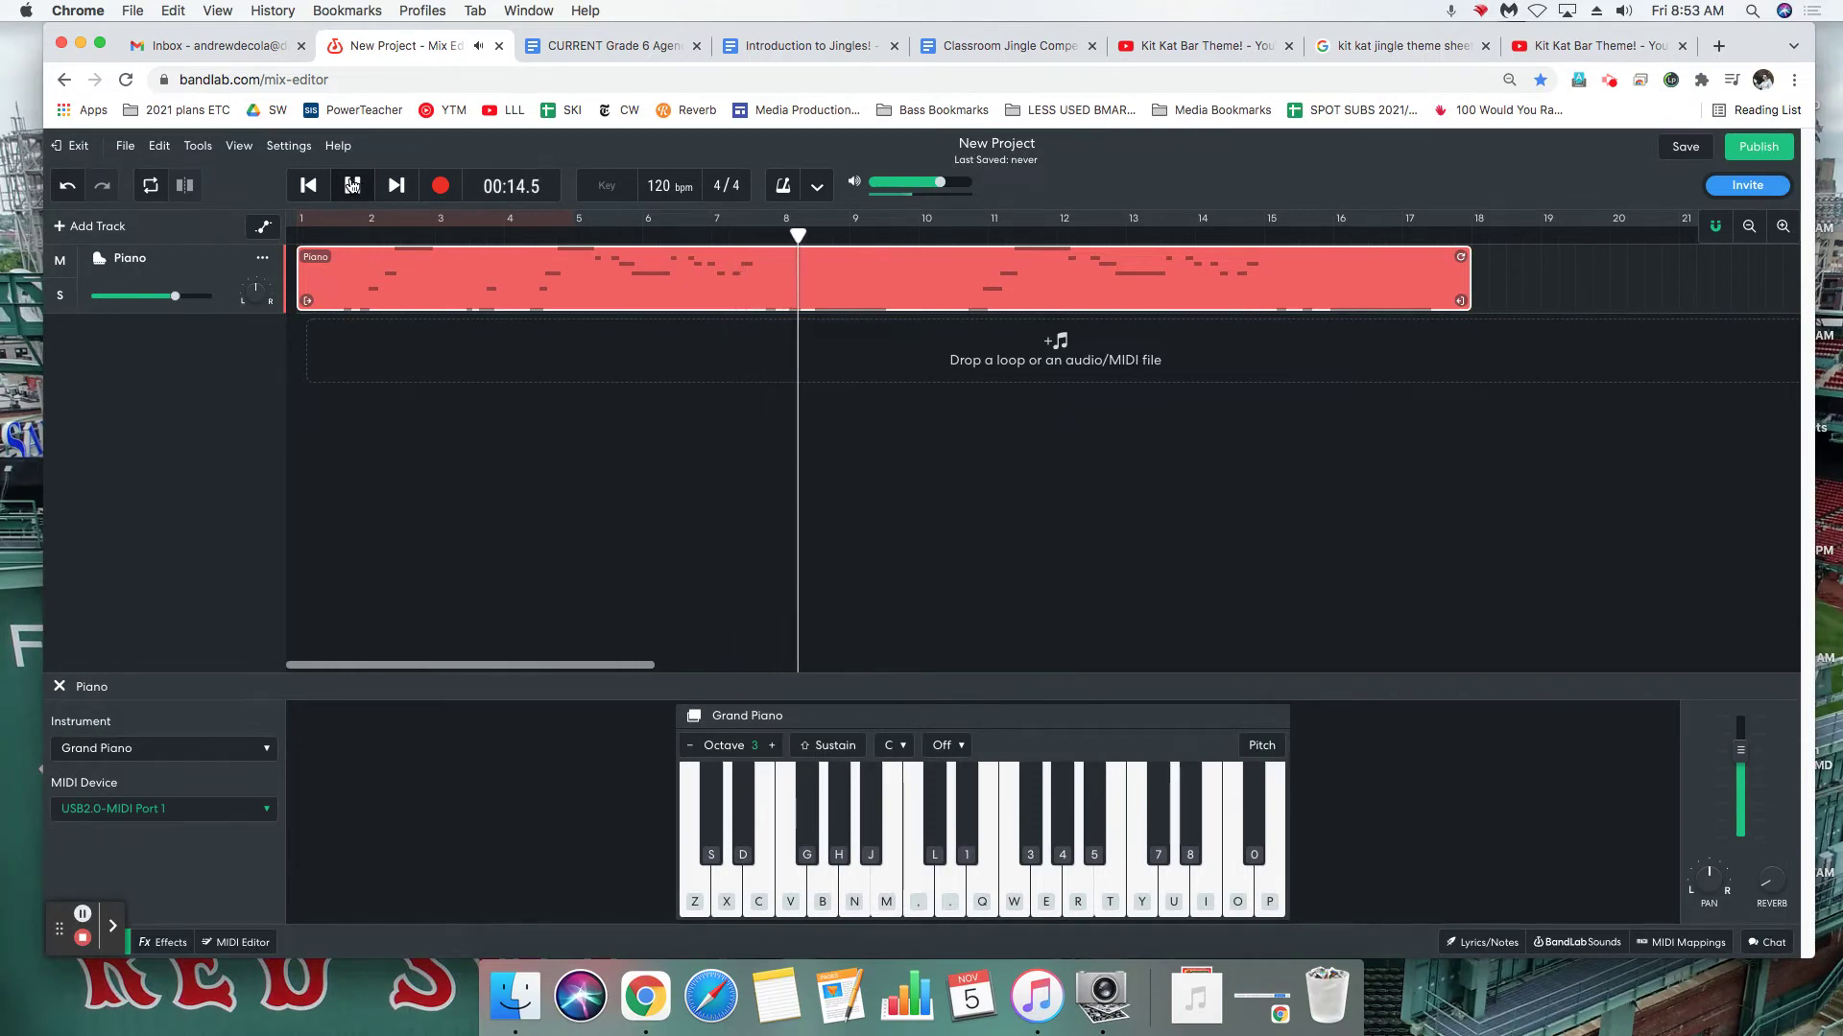
click(353, 185)
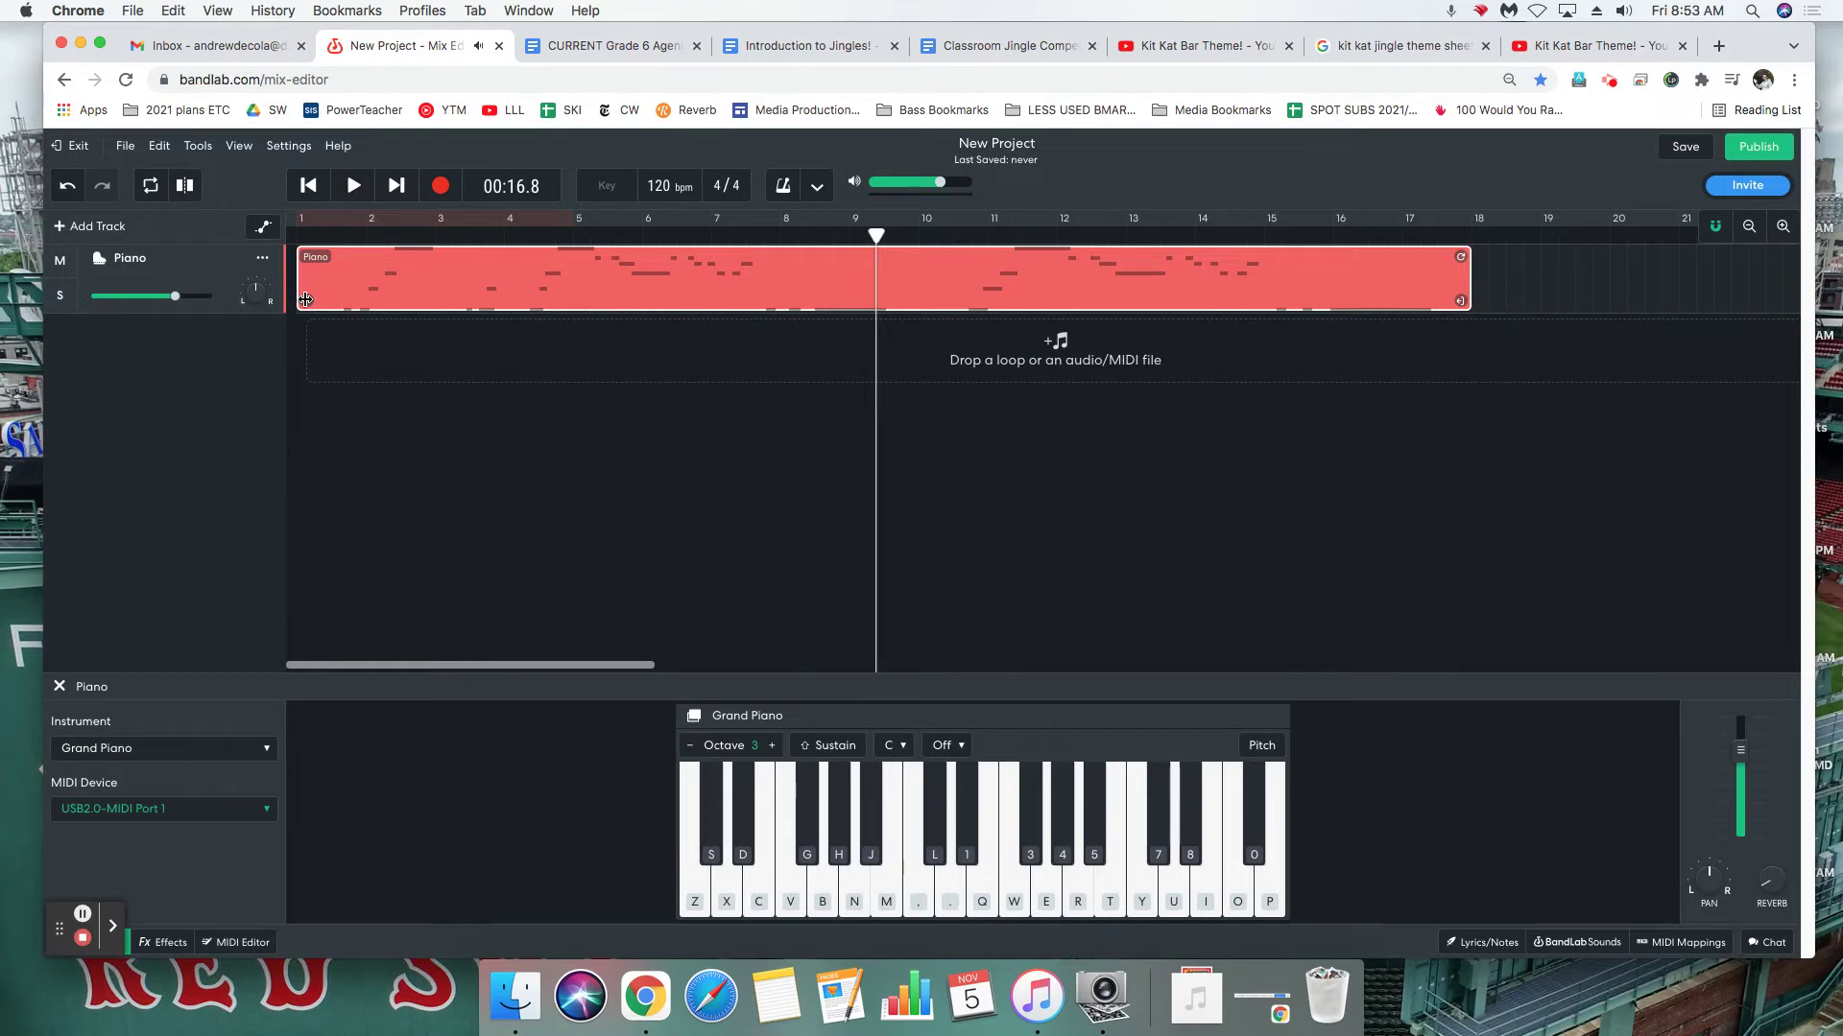
Step: Trim three bars off the start of the Piano region and move the shortened region back to bar 1
drag(305, 299, 511, 309)
drag(634, 280, 422, 273)
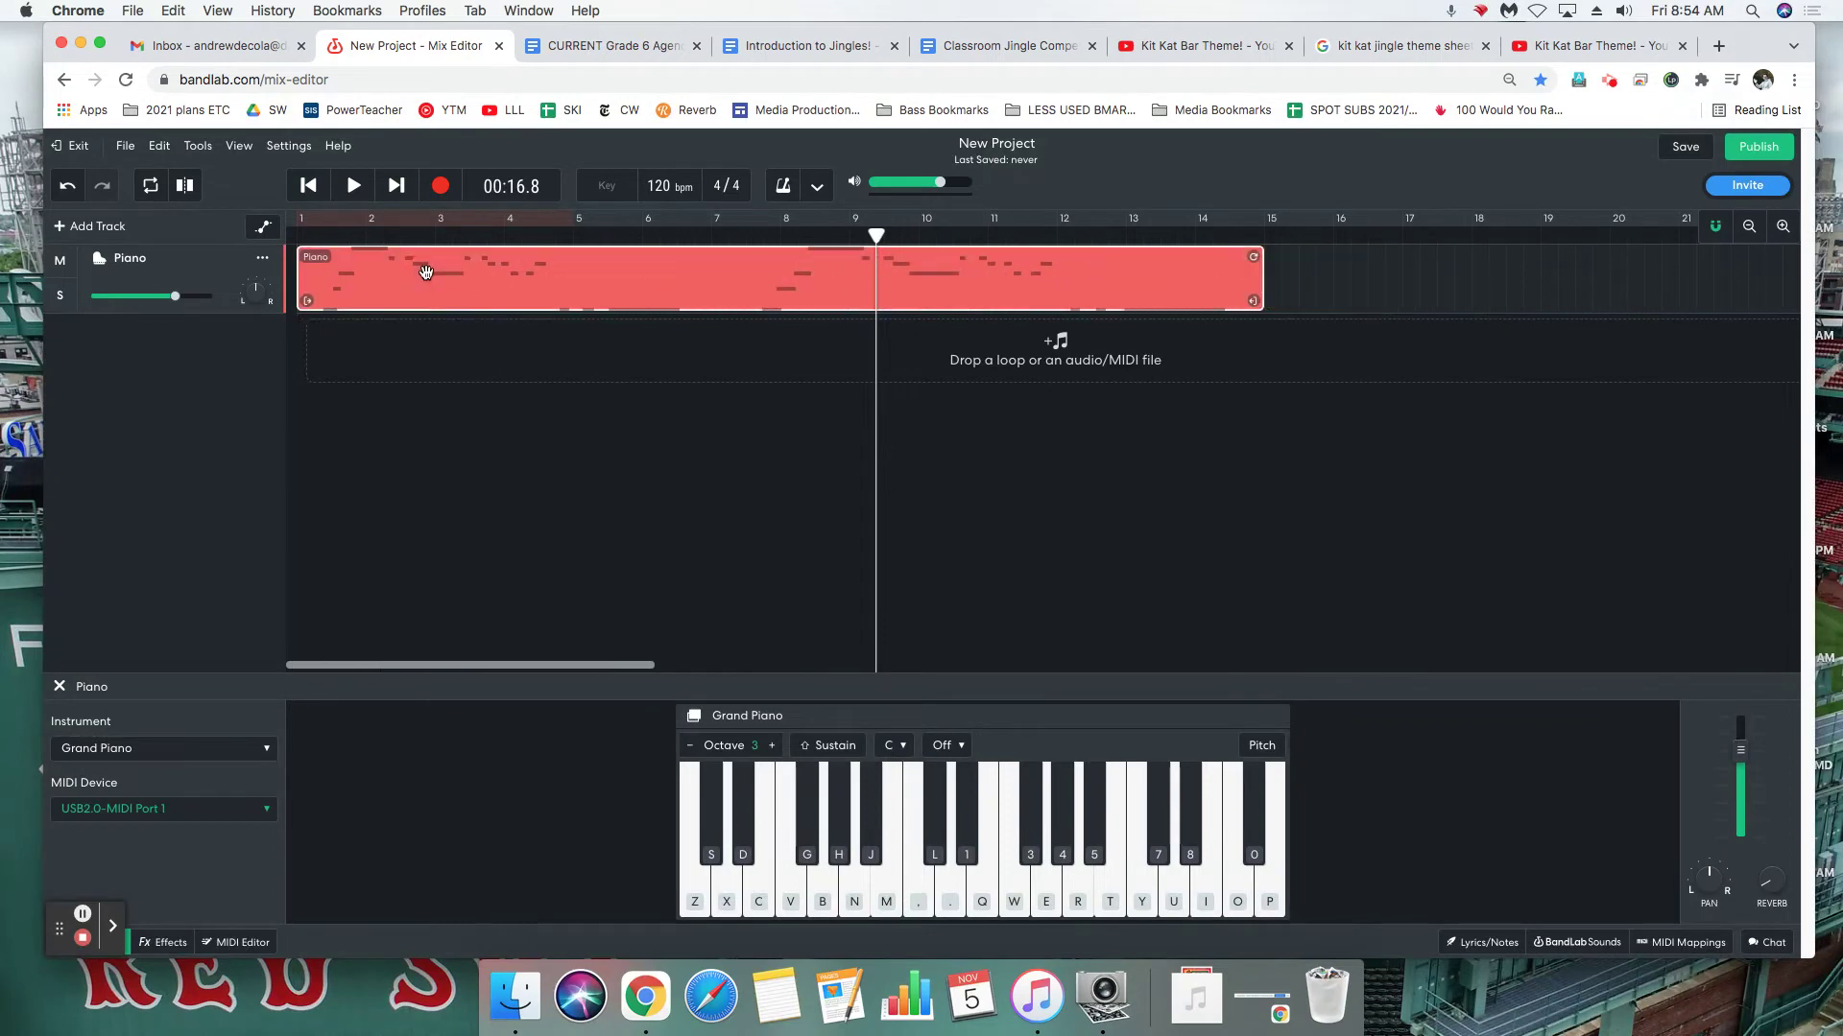
Step: Delete the existing Piano region and record a new take of the jingle melody from bar 1, about 18 seconds long
click(307, 188)
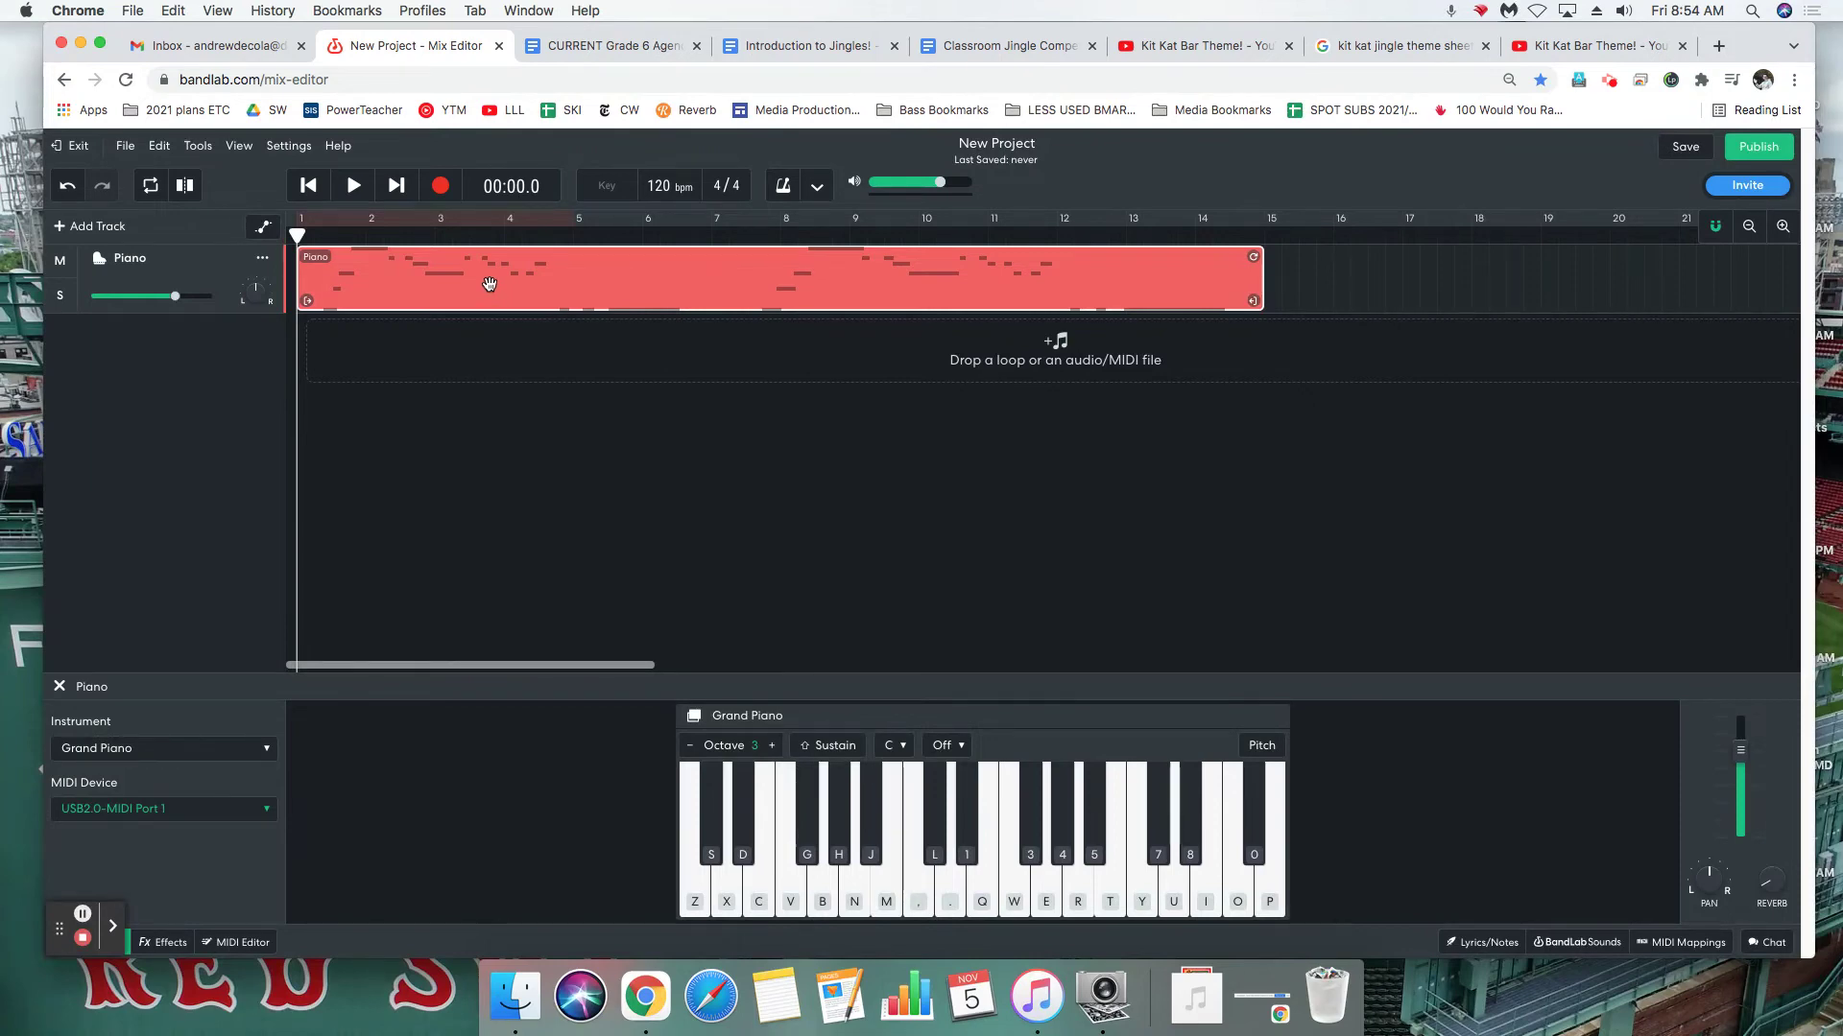
key(BackSpace)
click(440, 186)
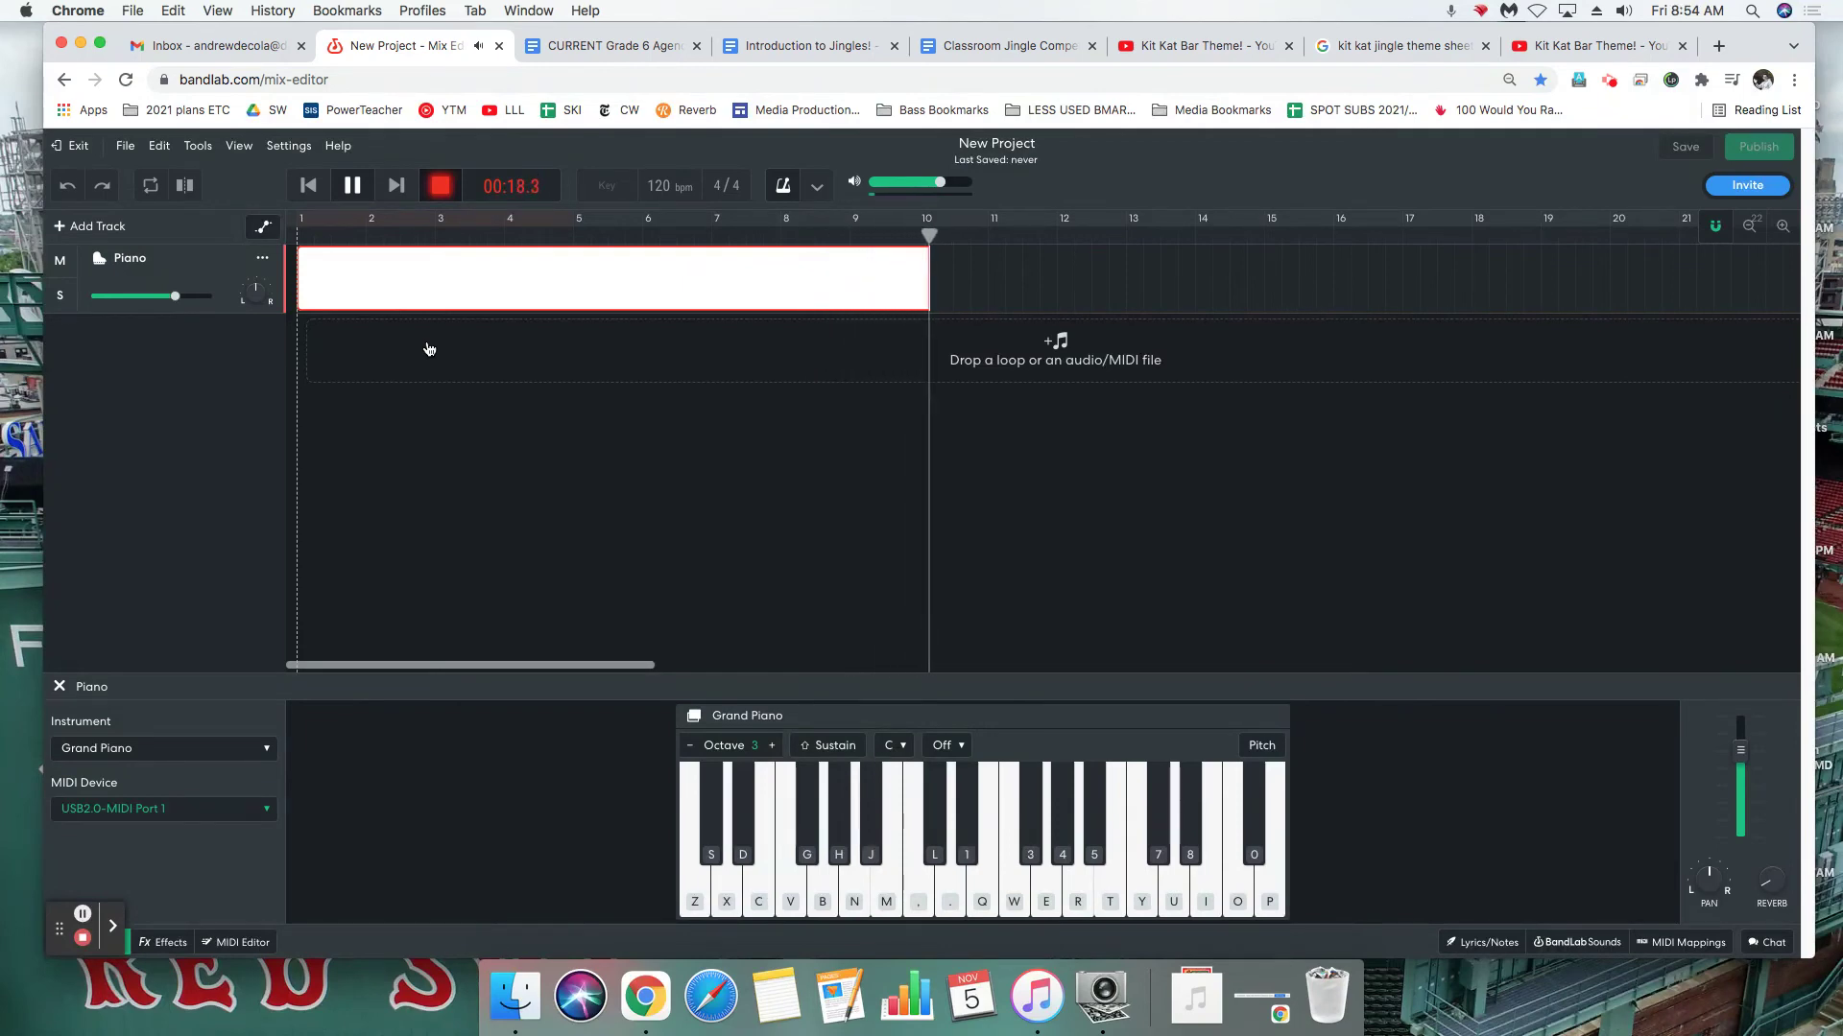
key(space)
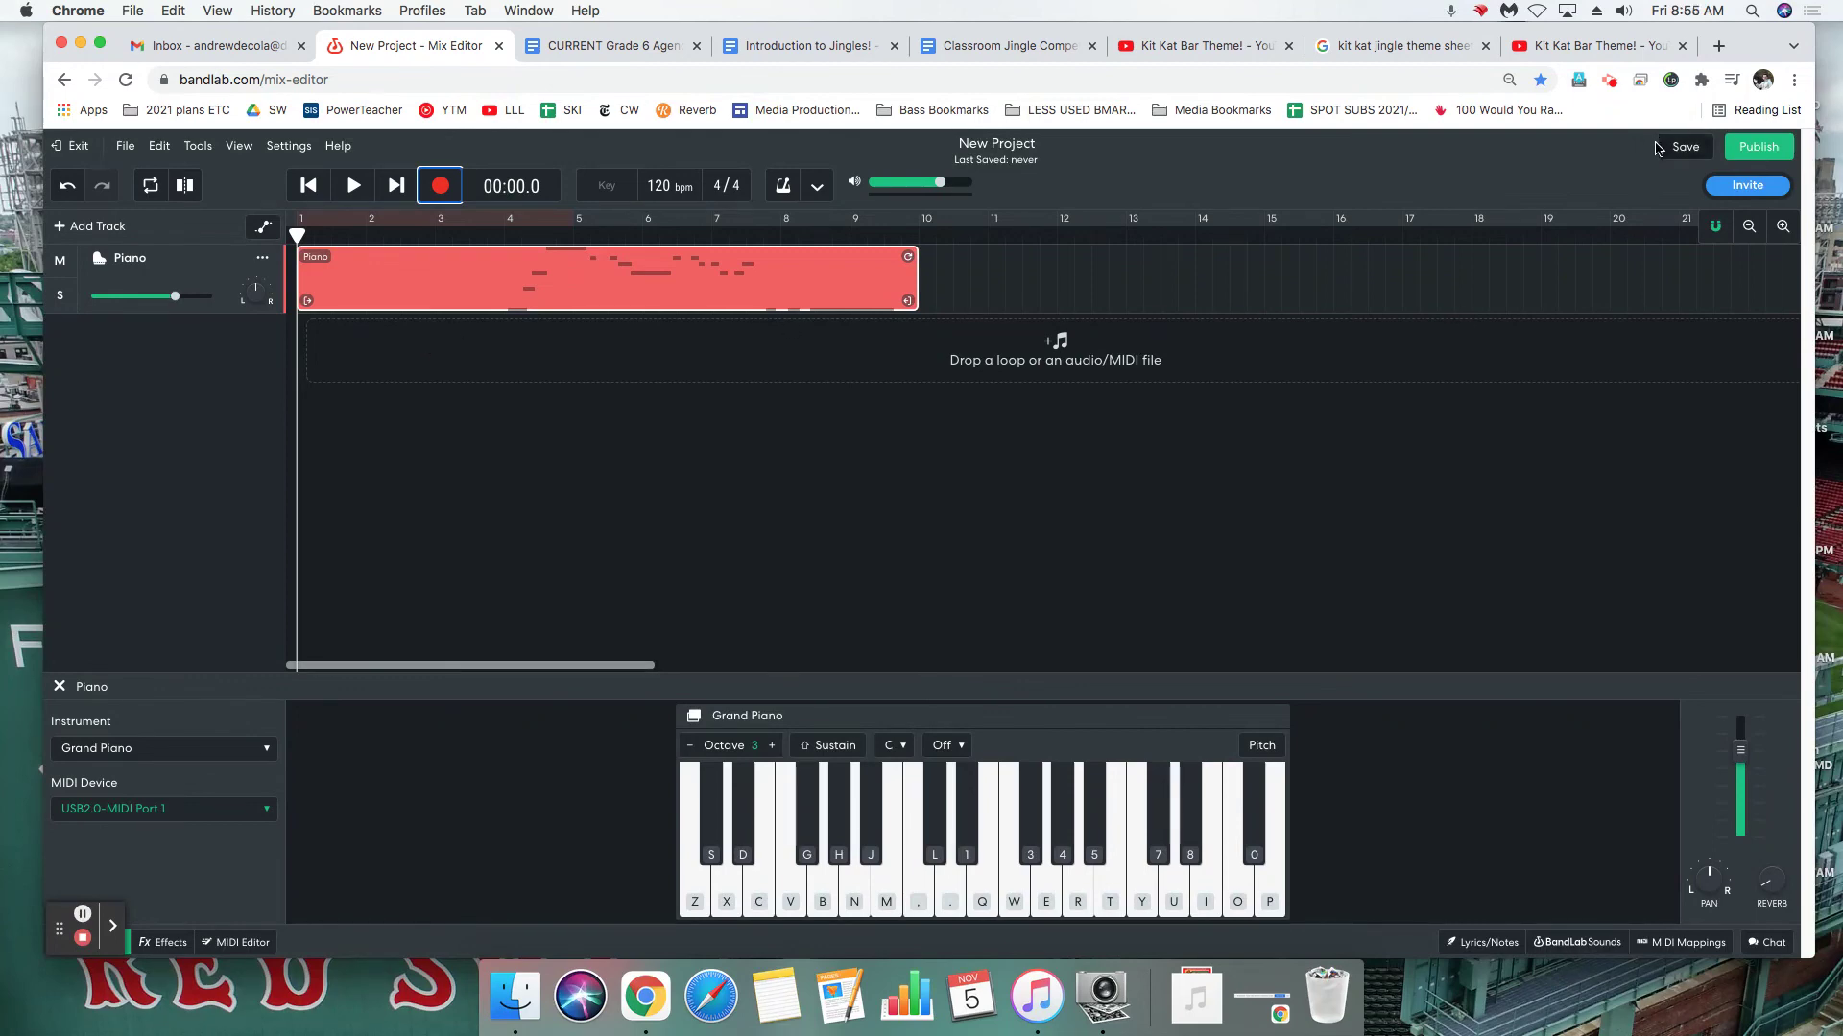
Step: Save the project with the new piano recording
click(1685, 152)
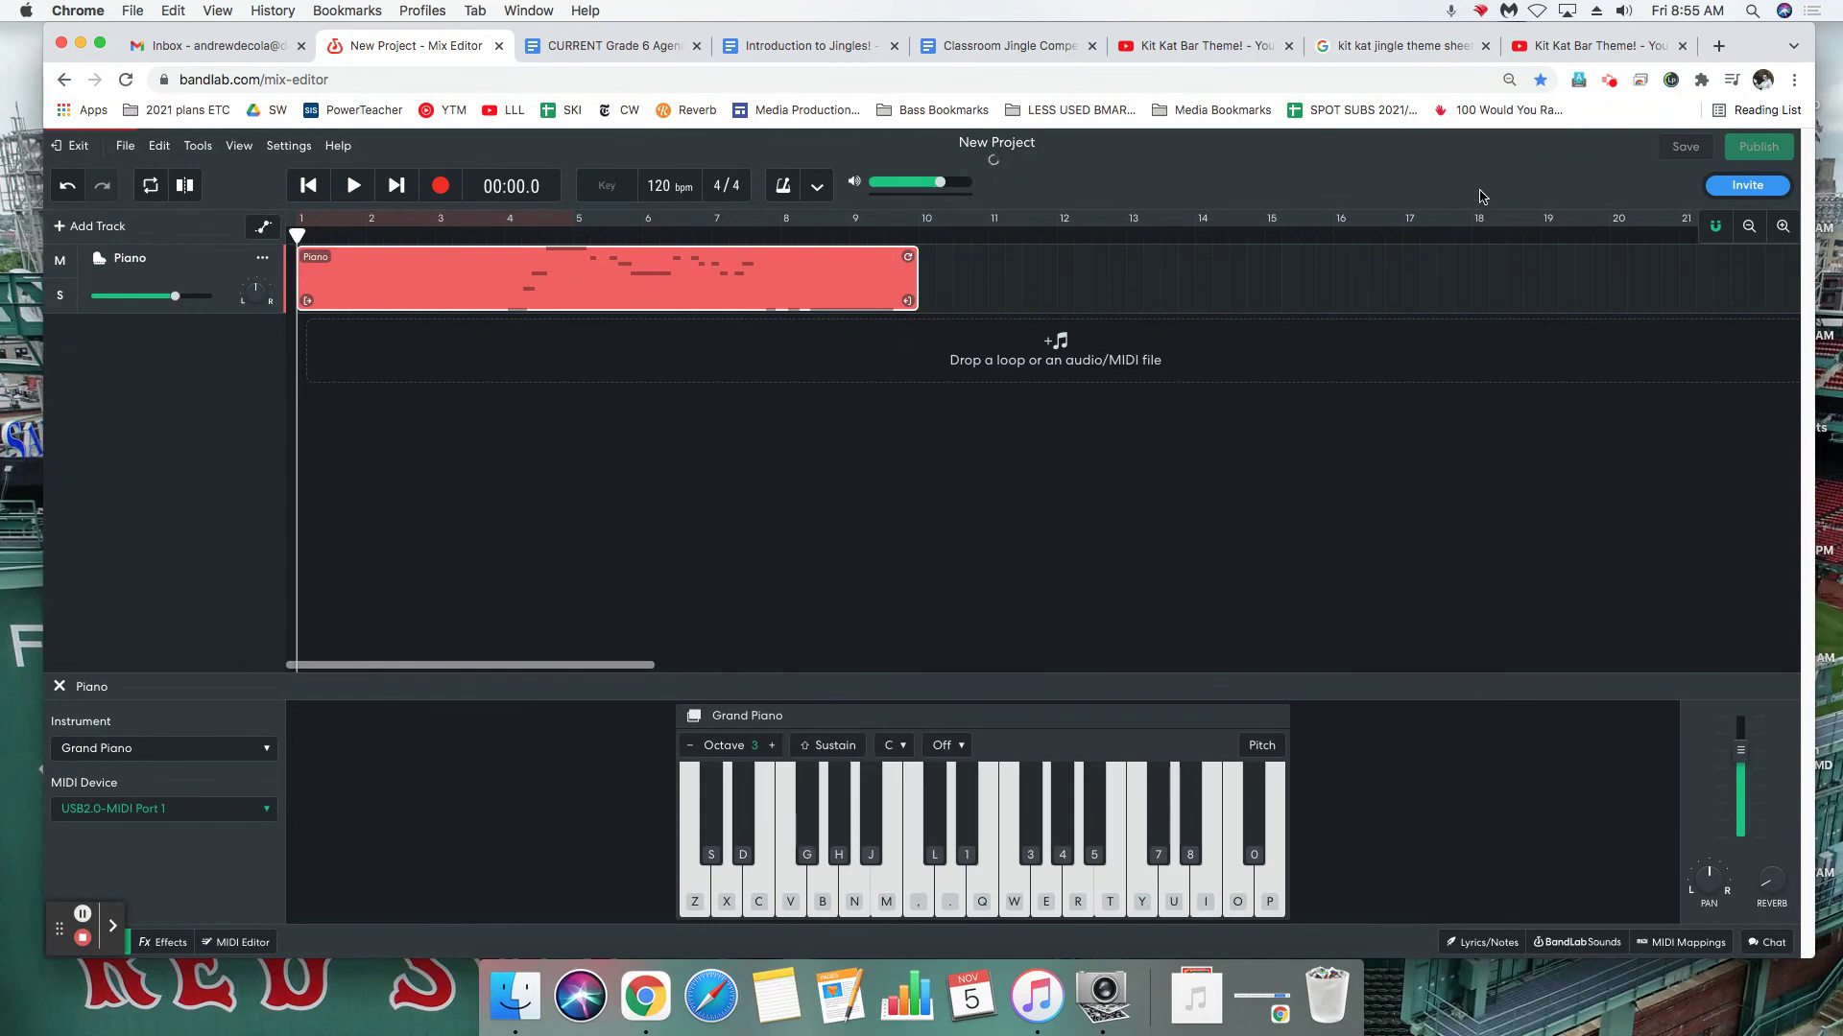